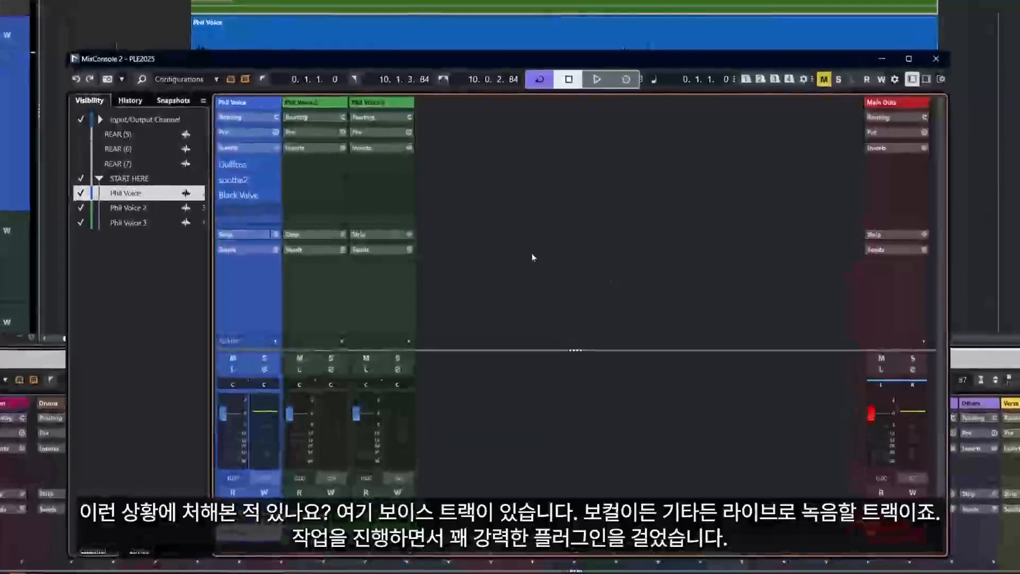
Select the Phil Voice 2 channel and switch between the project and MixConsole 2 windows
{"action": "left_click", "coordinate": [311, 297]}
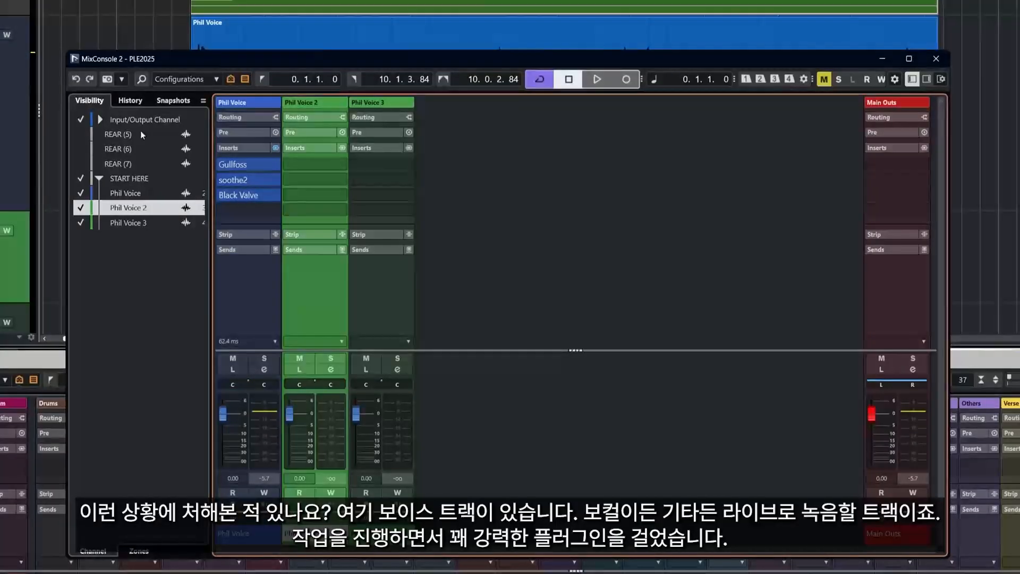
{"action": "left_click", "coordinate": [52, 127]}
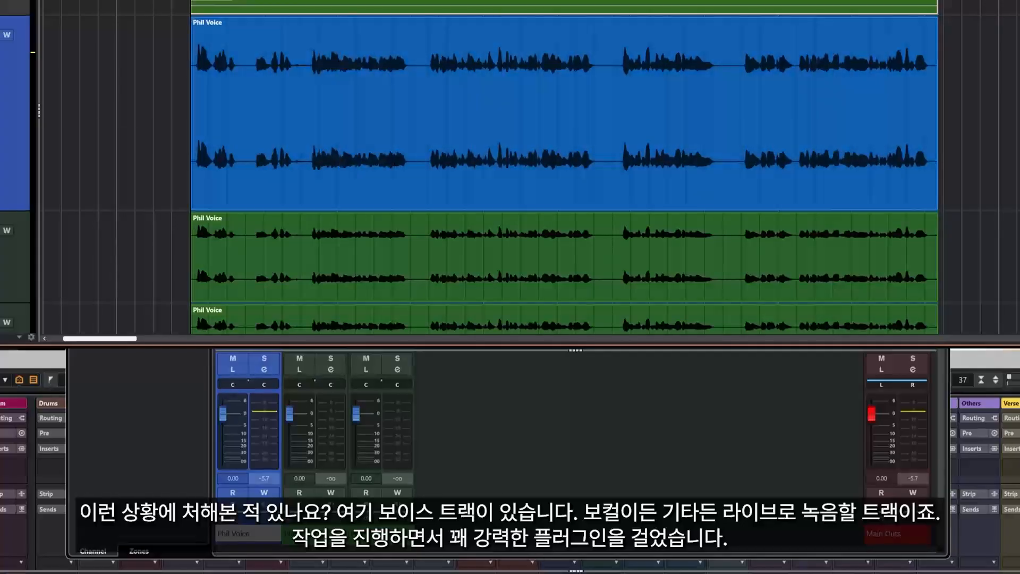
{"action": "left_click", "coordinate": [511, 446]}
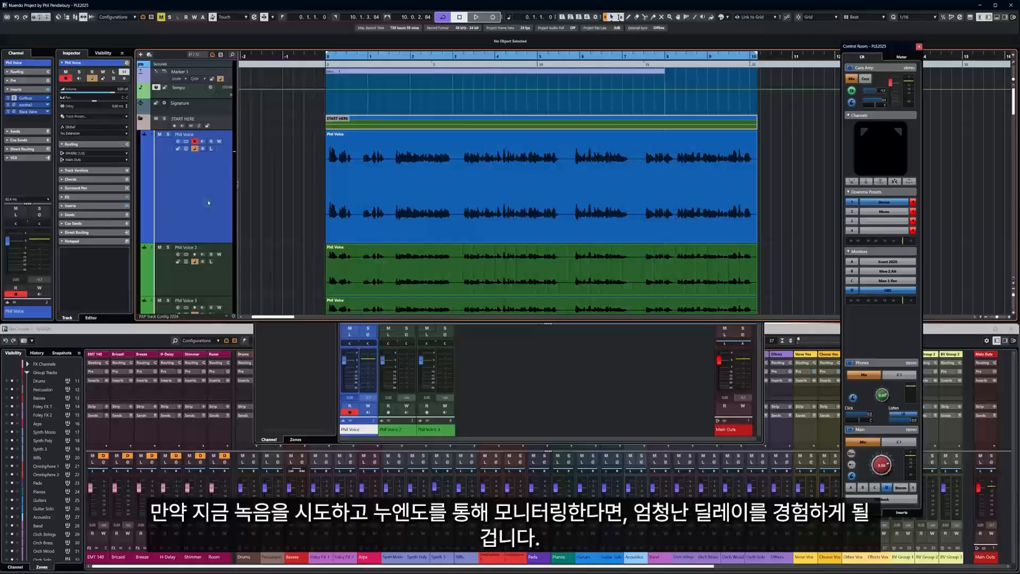
{"action": "left_click", "coordinate": [497, 355]}
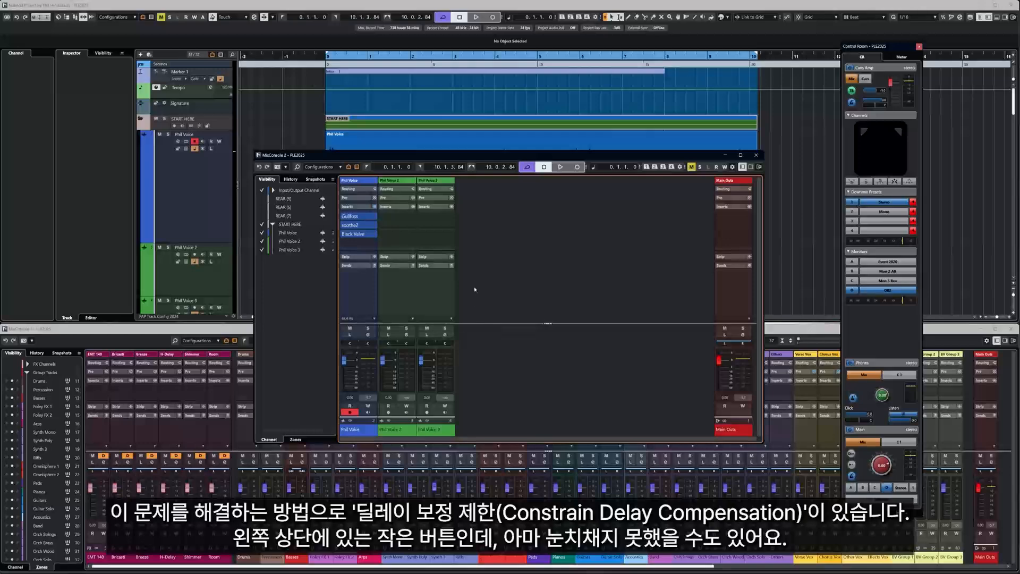
{"action": "left_click", "coordinate": [196, 169]}
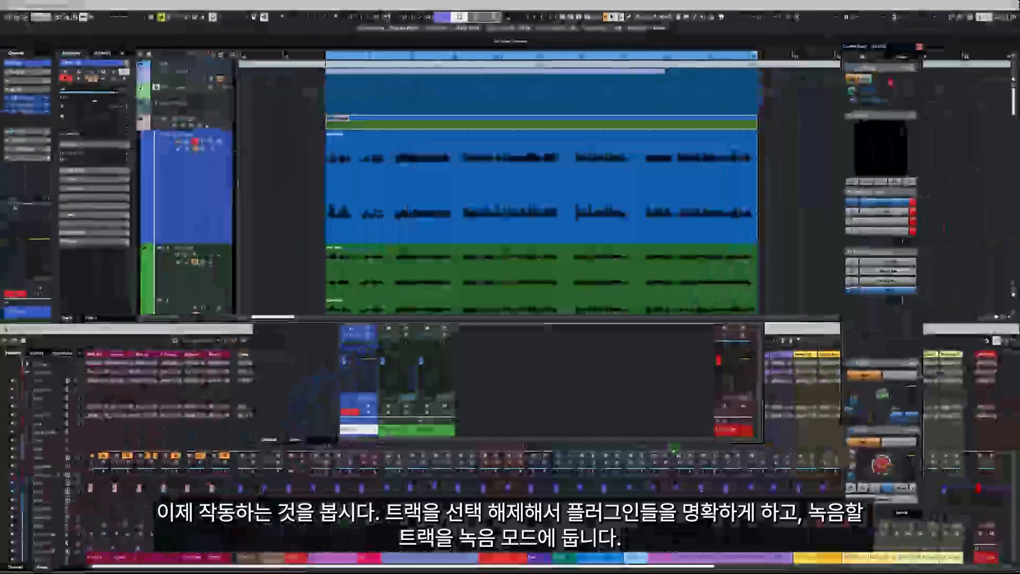
Open MixConsole 2 with F3, select Phil Voice 2 and turn on Constrain Delay Compensation
{"action": "key", "text": "F3"}
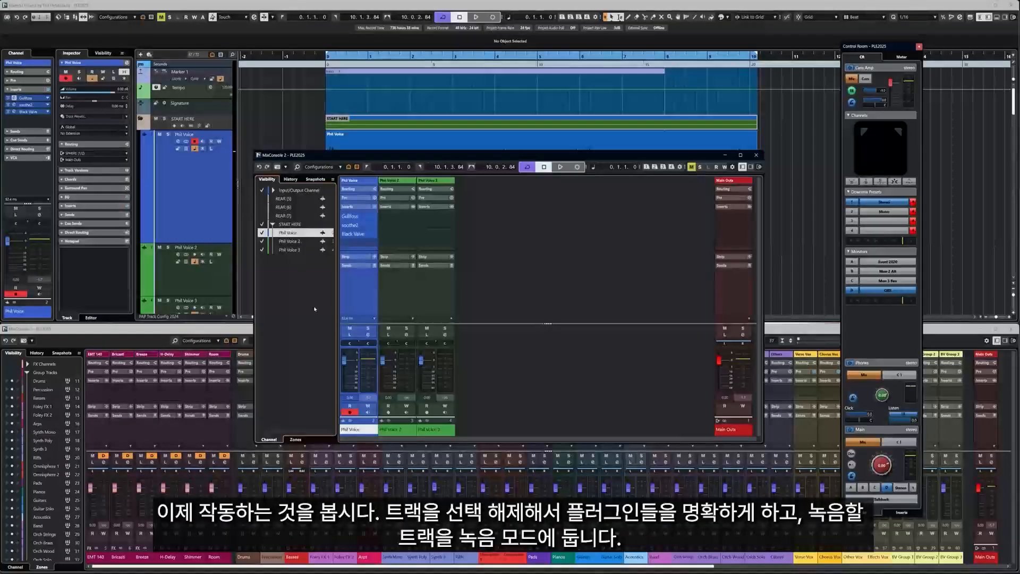
{"action": "left_click", "coordinate": [400, 307]}
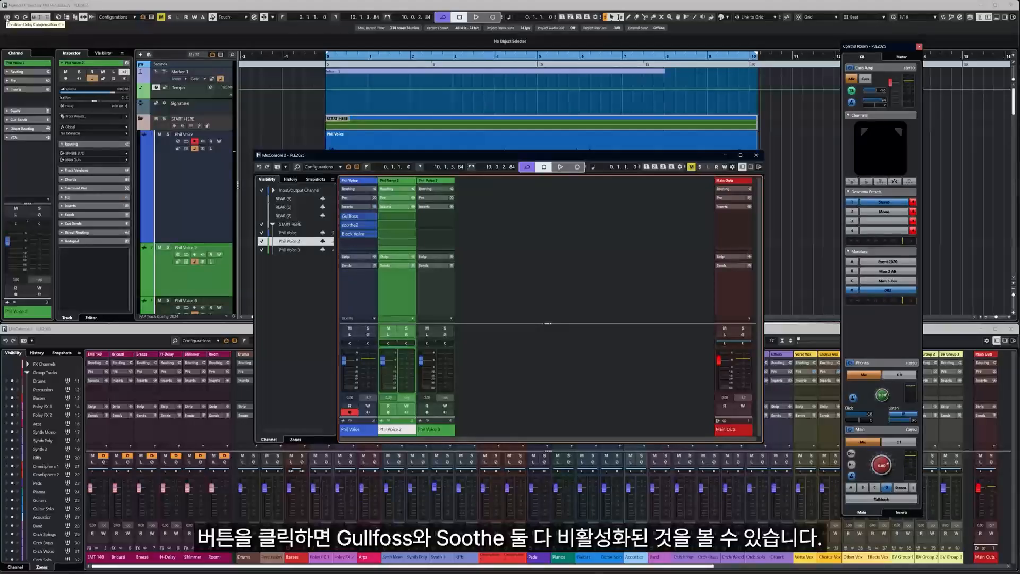
{"action": "left_click", "coordinate": [8, 17]}
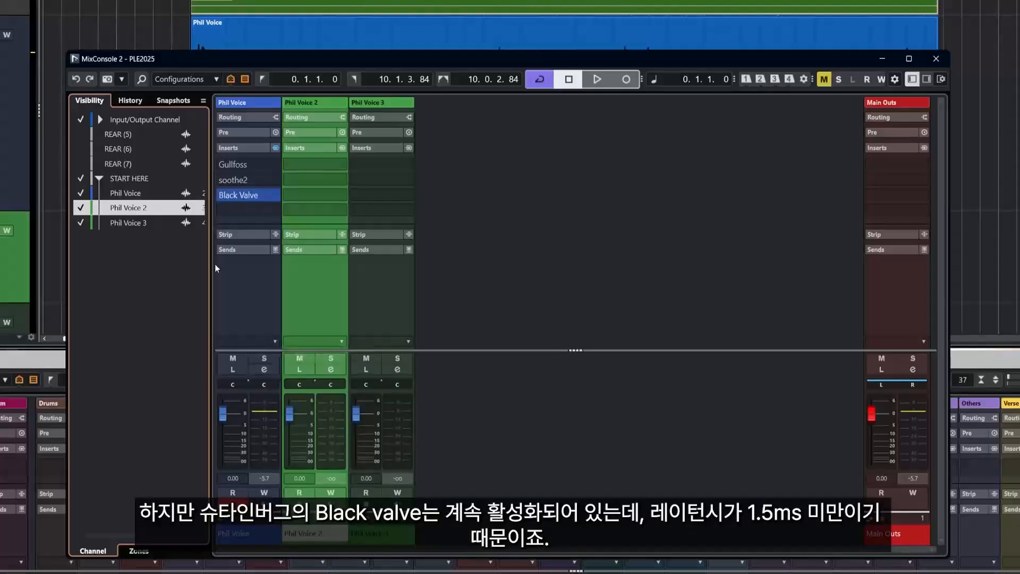
Turn Constrain Delay Compensation off and bring MixConsole 2 back in front
{"action": "mouse_move", "coordinate": [245, 195]}
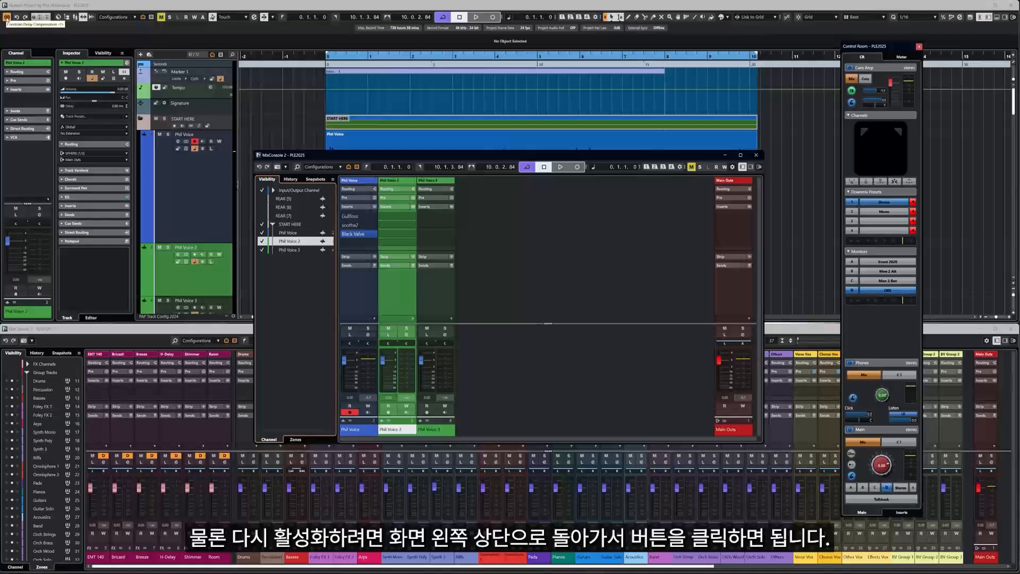
{"action": "left_click", "coordinate": [6, 17]}
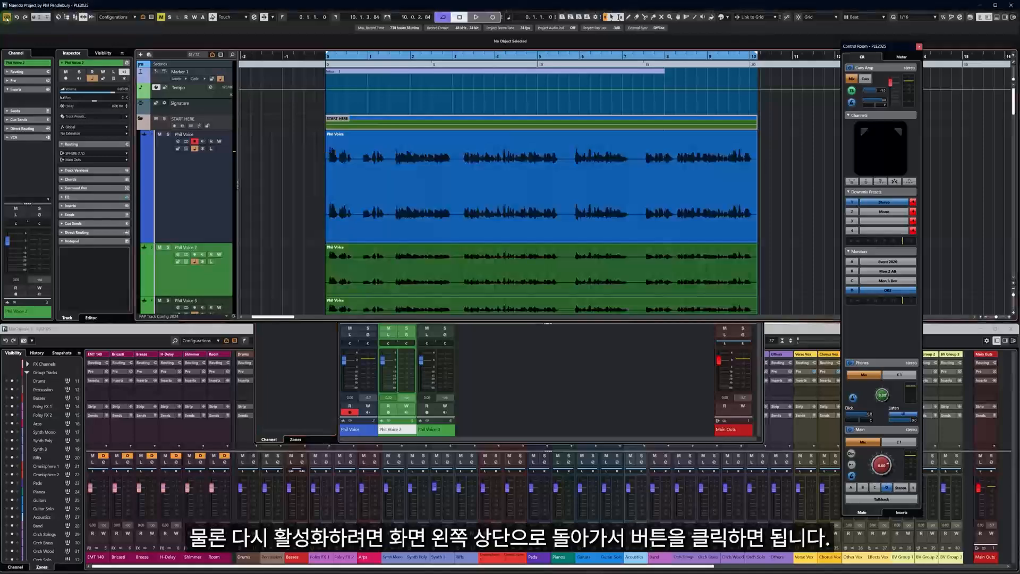
{"action": "left_click", "coordinate": [308, 356]}
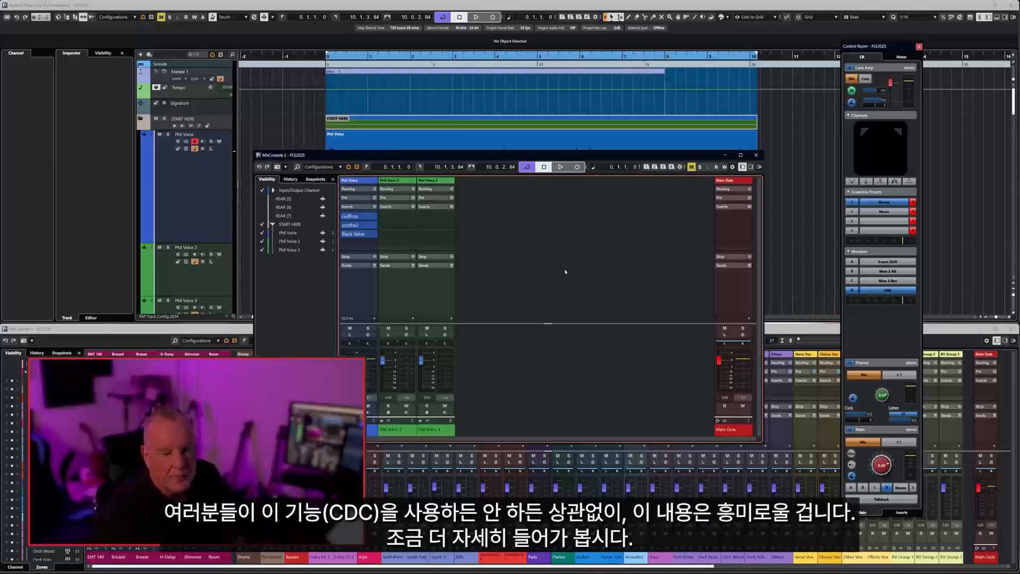
Turn Constrain Delay Compensation back on and bring MixConsole 2 forward
{"action": "left_click", "coordinate": [541, 264]}
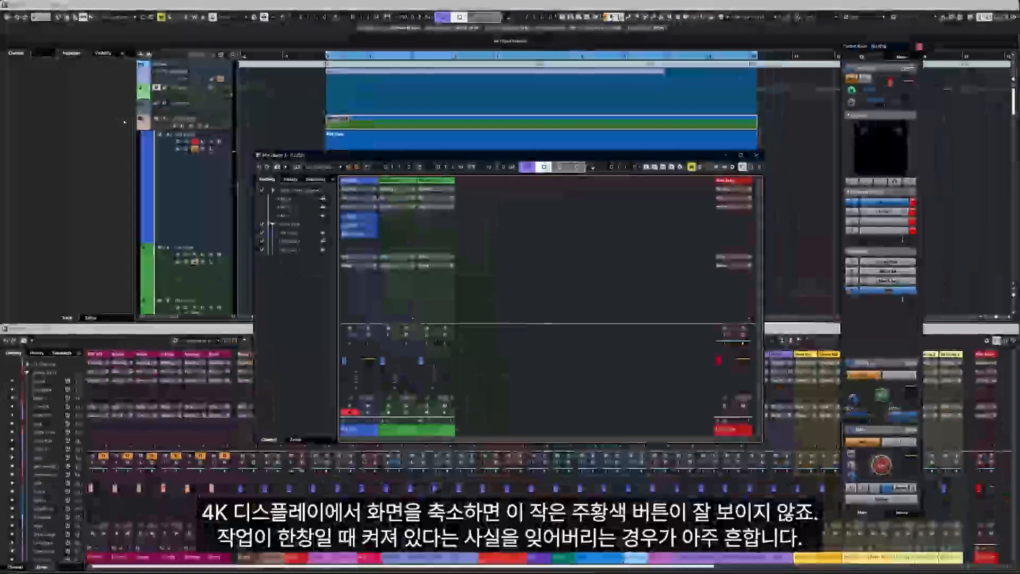
{"action": "left_click", "coordinate": [7, 17]}
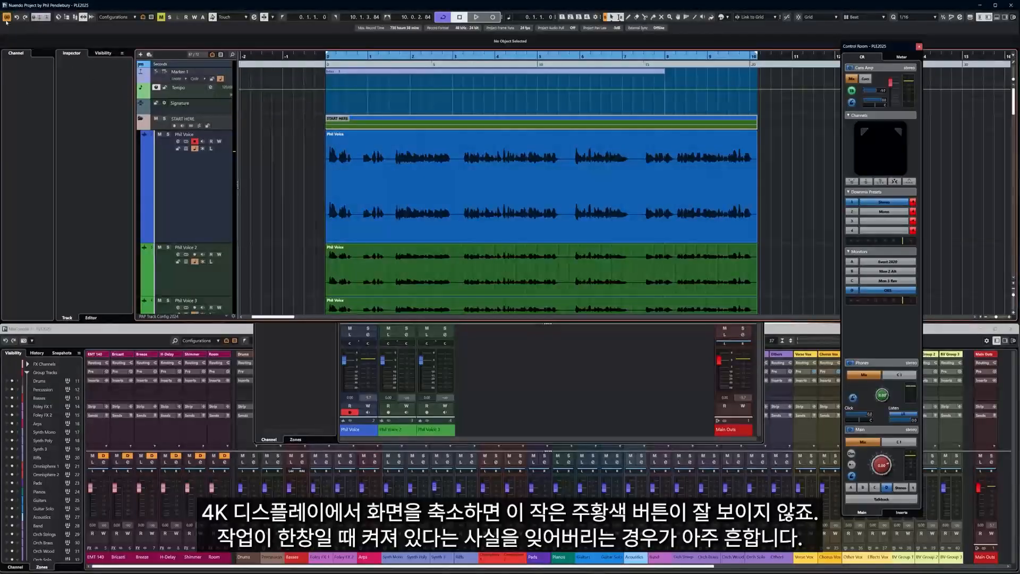
{"action": "left_click", "coordinate": [353, 332]}
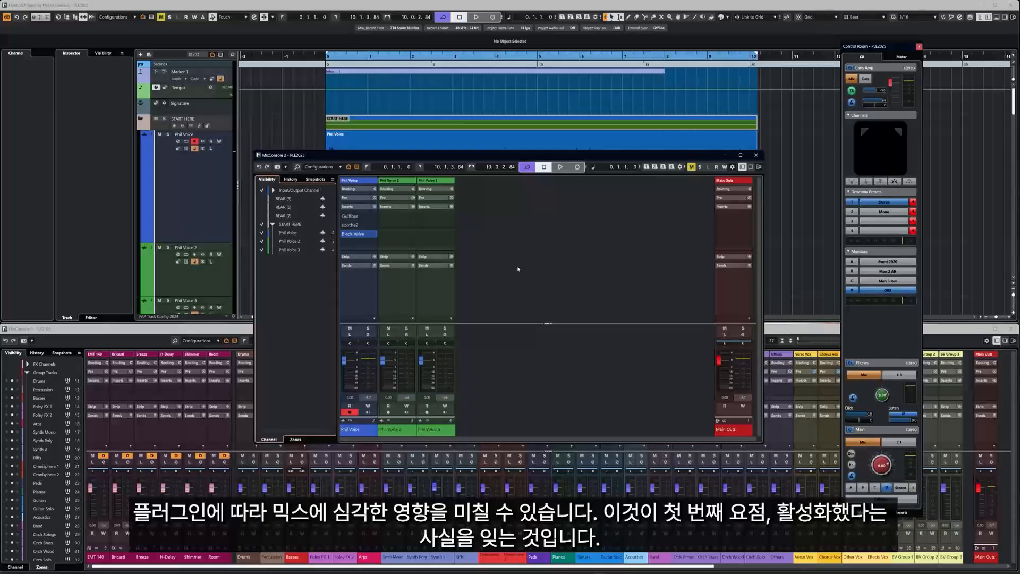
Toggle Constrain Delay Compensation off and back on, watching Phil Voice's insert slots
{"action": "left_click", "coordinate": [7, 18]}
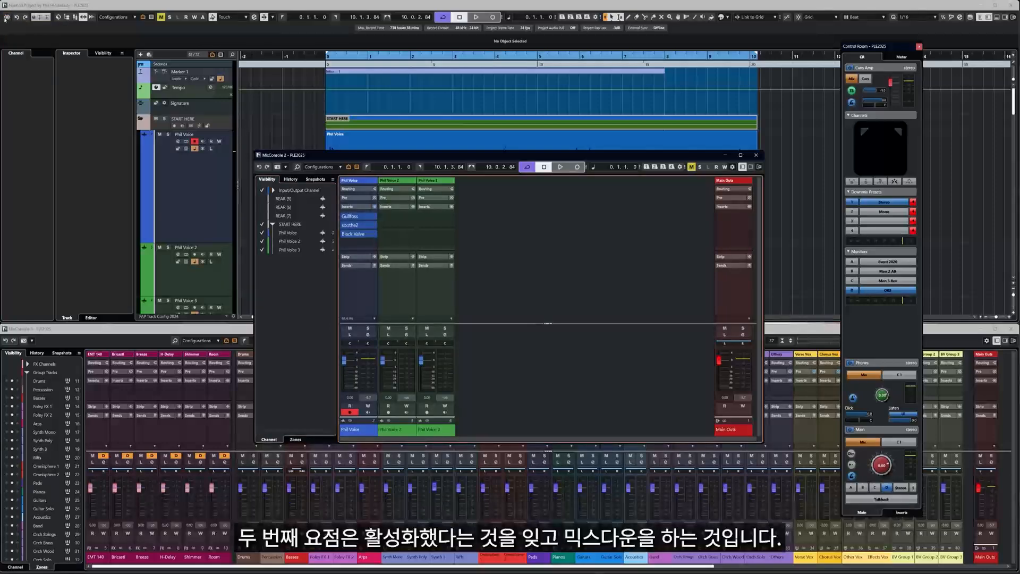
{"action": "left_click", "coordinate": [6, 17]}
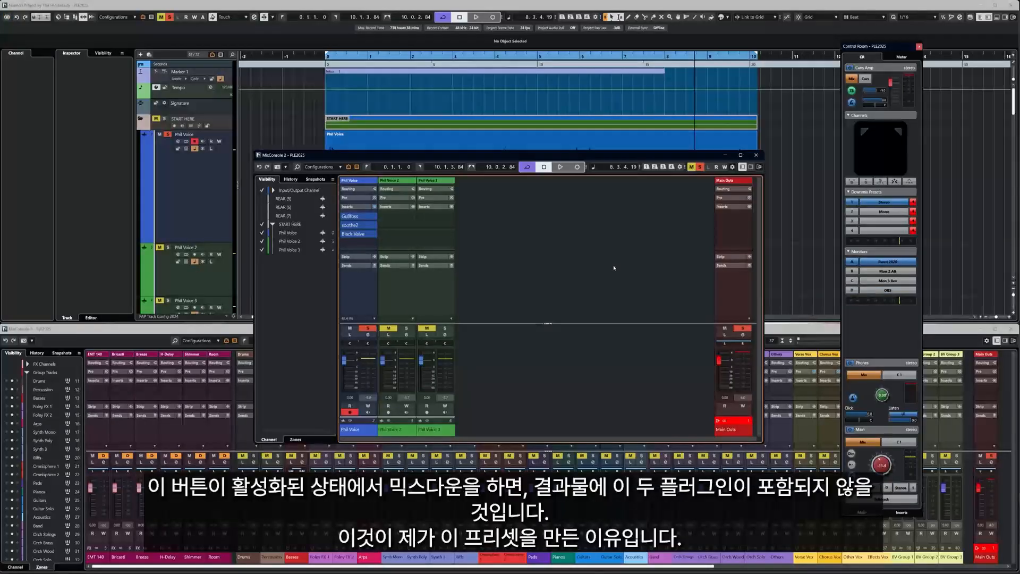
Minimize MixConsole 2 and choose Show All Tracks to reveal the hidden CDC ON! track
{"action": "left_click", "coordinate": [725, 156]}
{"action": "left_click", "coordinate": [221, 54]}
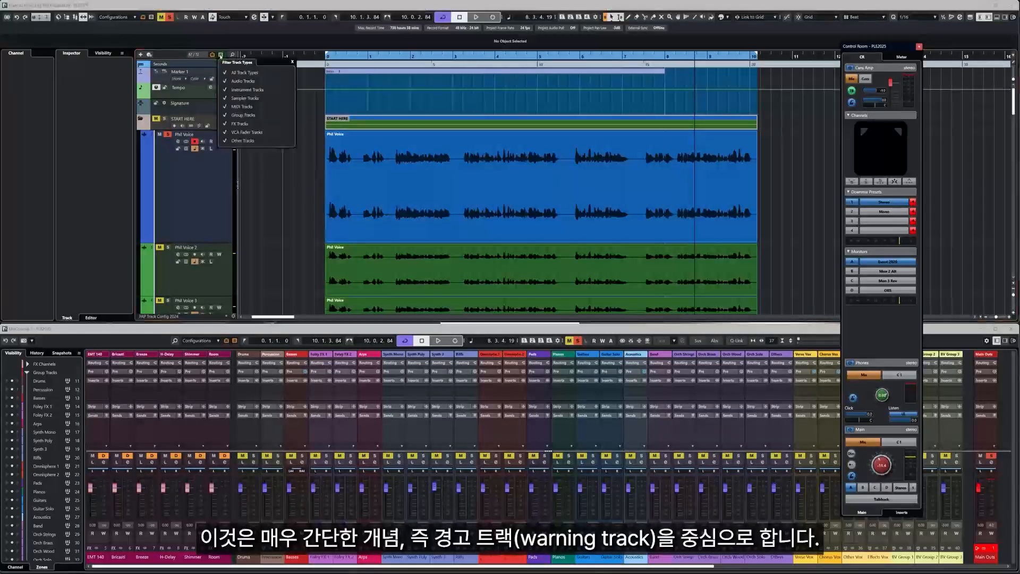
{"action": "left_click", "coordinate": [212, 56]}
{"action": "left_click", "coordinate": [212, 56]}
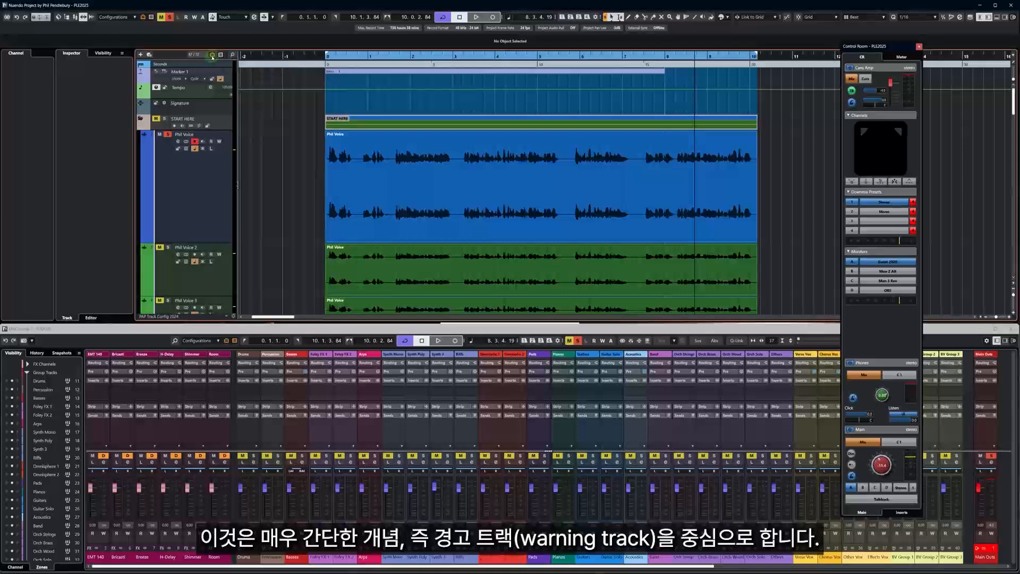
{"action": "left_click", "coordinate": [212, 56]}
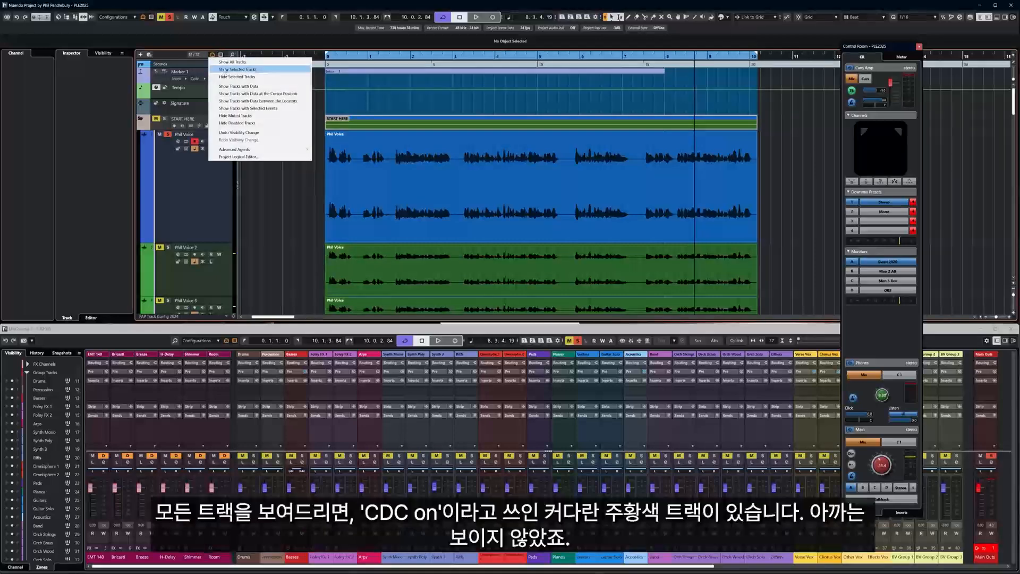
{"action": "left_click", "coordinate": [227, 62]}
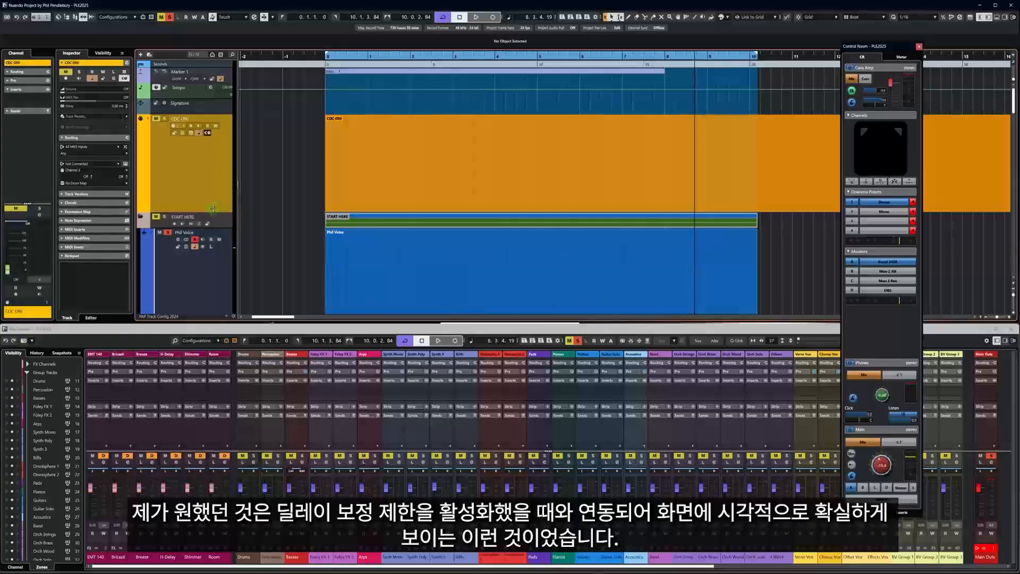
Resize the orange CDC ON! track and edit its name at the top of the track list
{"action": "left_click_drag", "start_coordinate": [215, 212], "coordinate": [214, 173]}
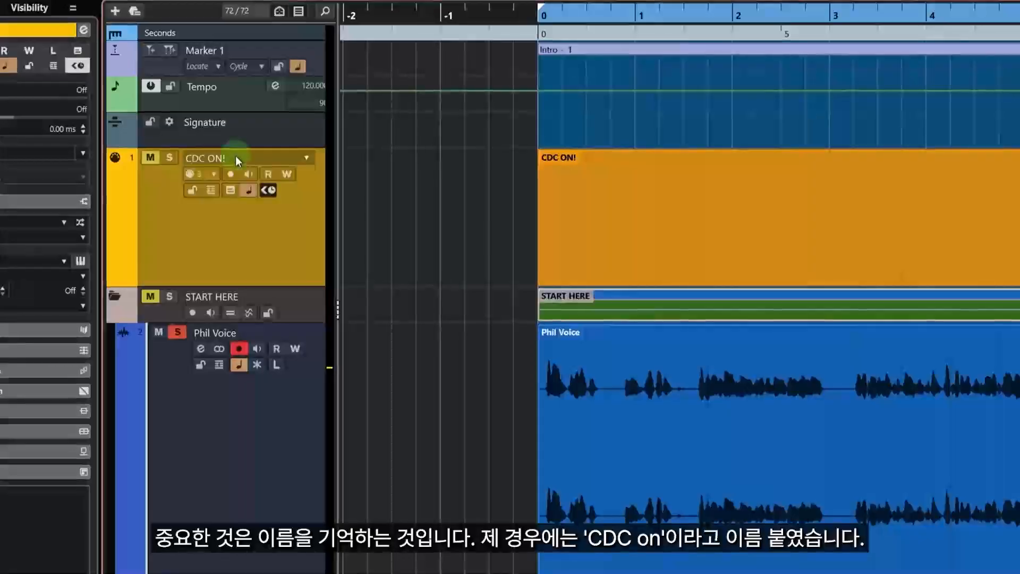
{"action": "double_click", "coordinate": [235, 158]}
{"action": "left_click", "coordinate": [244, 254]}
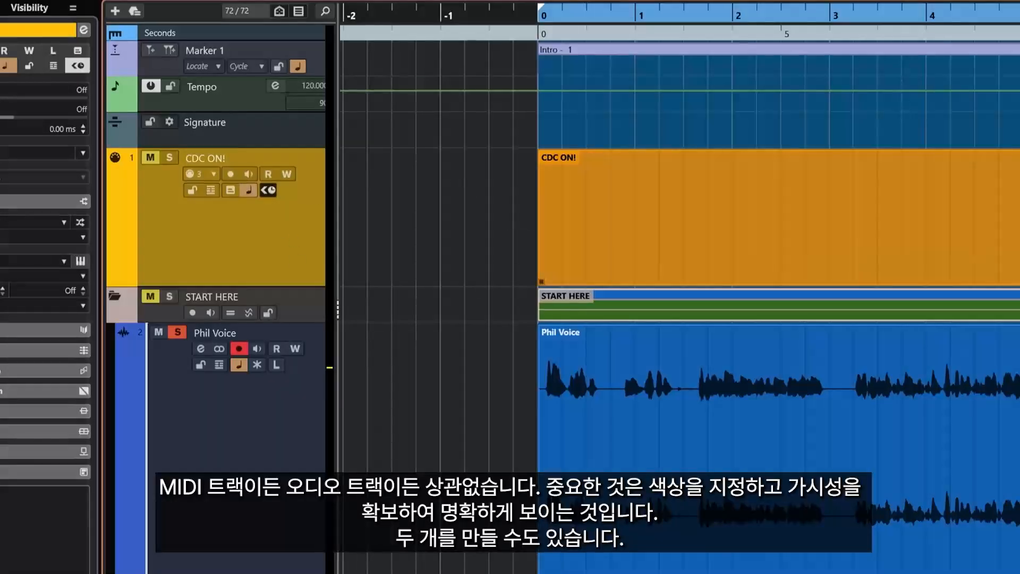
{"action": "left_click_drag", "start_coordinate": [277, 285], "coordinate": [285, 200]}
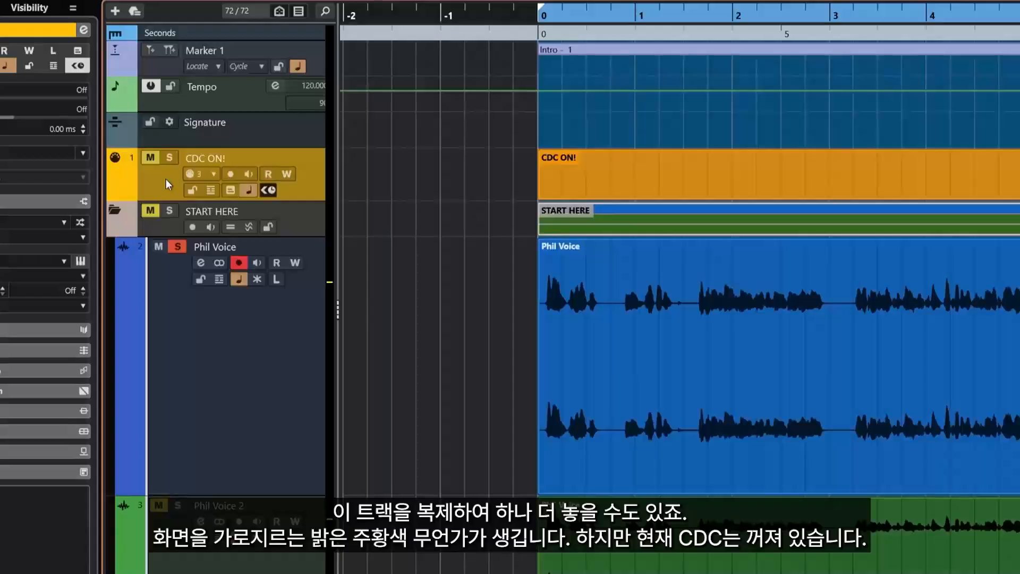
Duplicate the CDC ON! track and move the copy below Phil Voice
{"action": "right_click", "coordinate": [166, 180]}
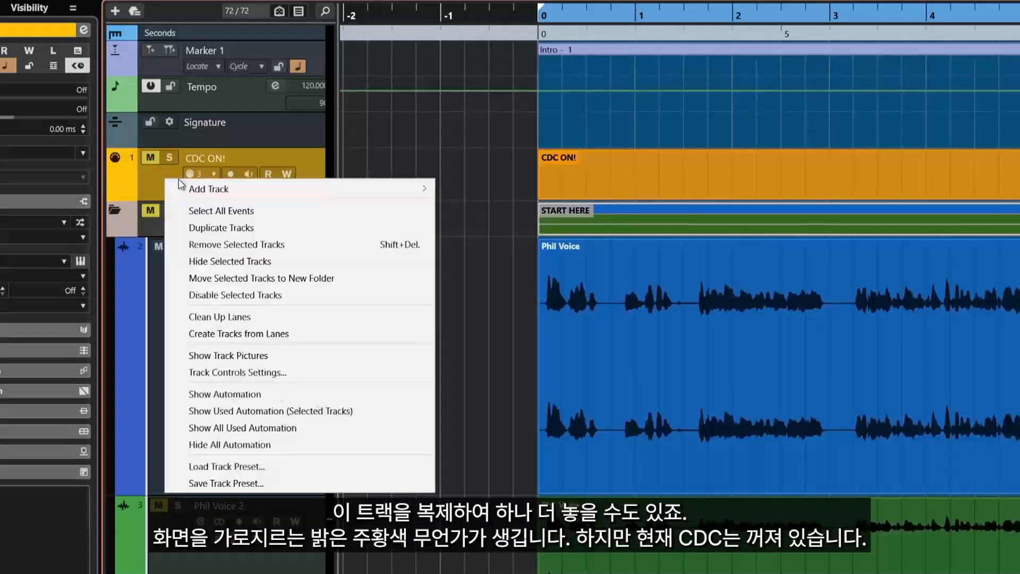
{"action": "left_click", "coordinate": [231, 225]}
{"action": "left_click_drag", "start_coordinate": [164, 232], "coordinate": [191, 518]}
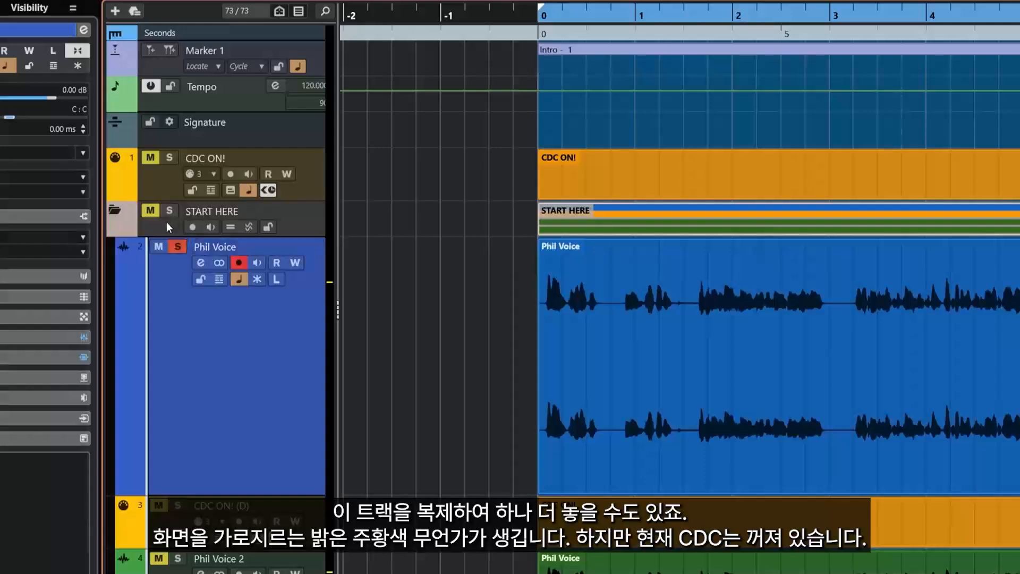
Select both CDC ON! tracks and hide them with Hide Selected Tracks
{"action": "left_click", "coordinate": [166, 221]}
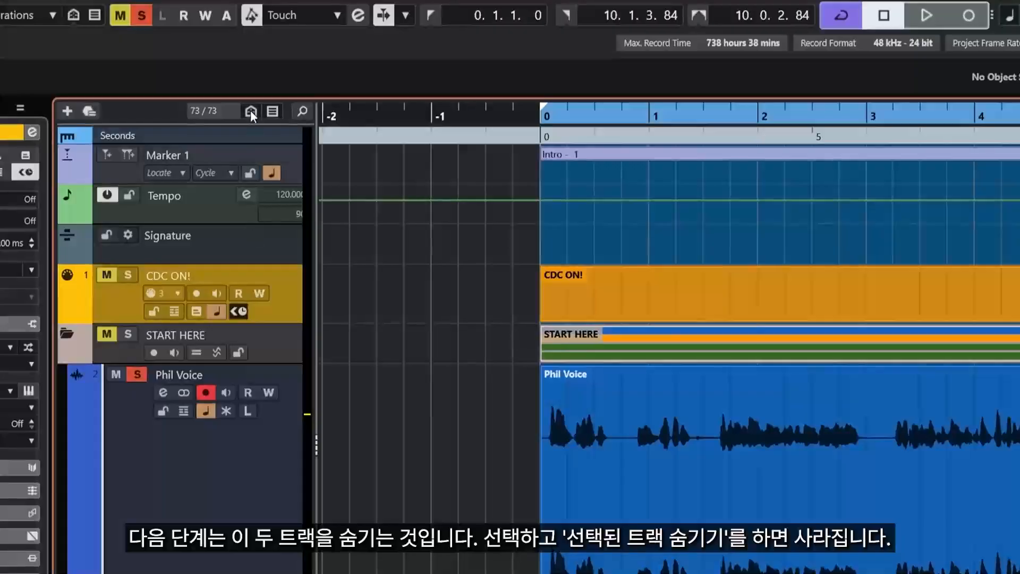
{"action": "left_click", "coordinate": [234, 87]}
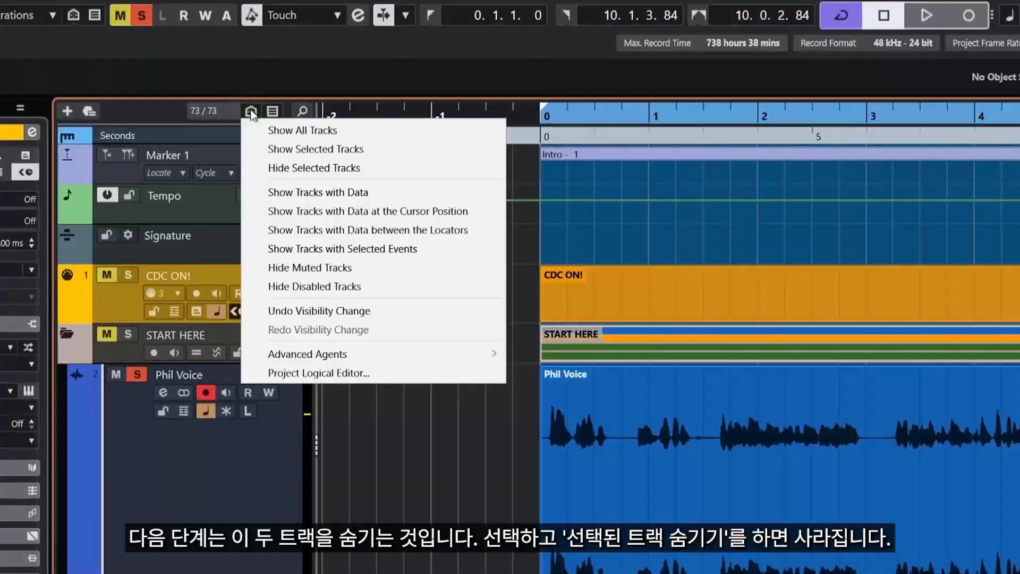
{"action": "left_click", "coordinate": [279, 169]}
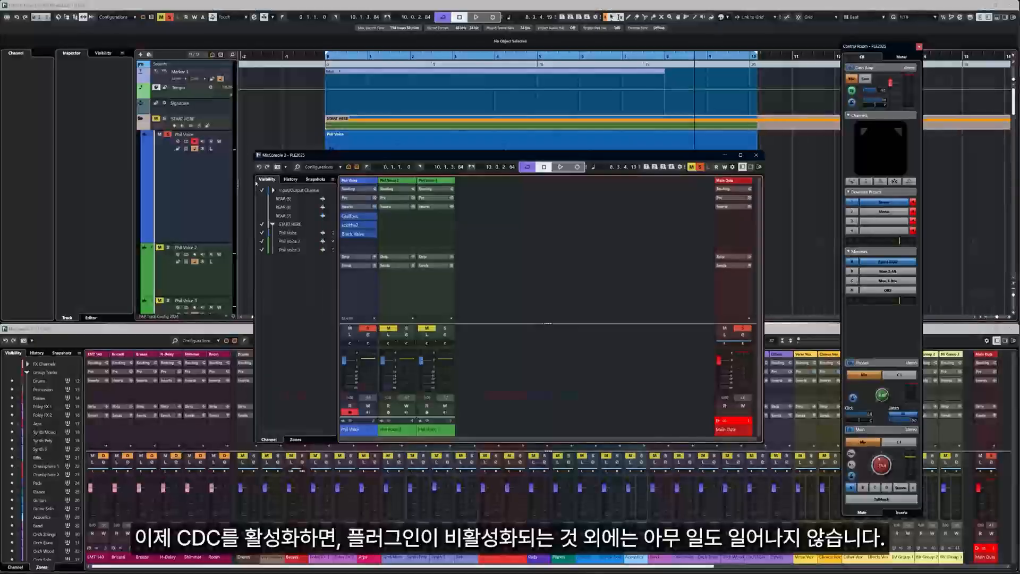
Turn on Constrain Delay Compensation, switch between windows, then close MixConsole 2 with F3
{"action": "left_click", "coordinate": [8, 17]}
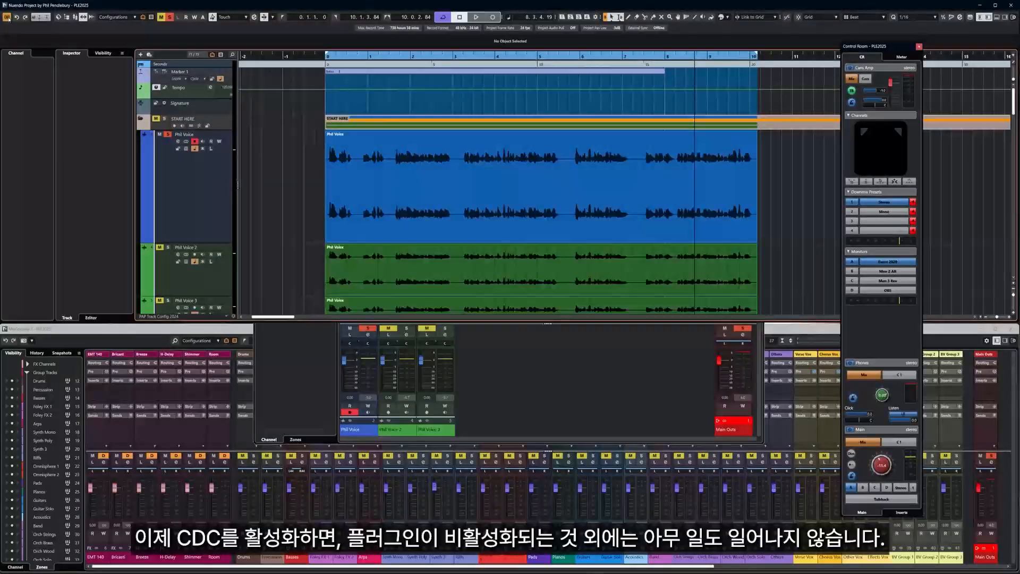
{"action": "left_click", "coordinate": [292, 358]}
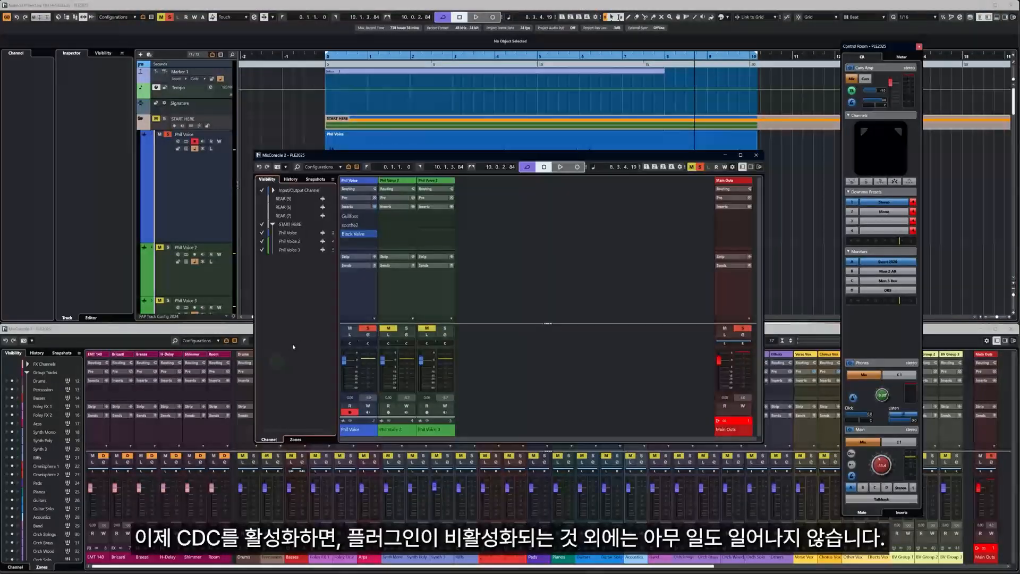
{"action": "left_click", "coordinate": [242, 203]}
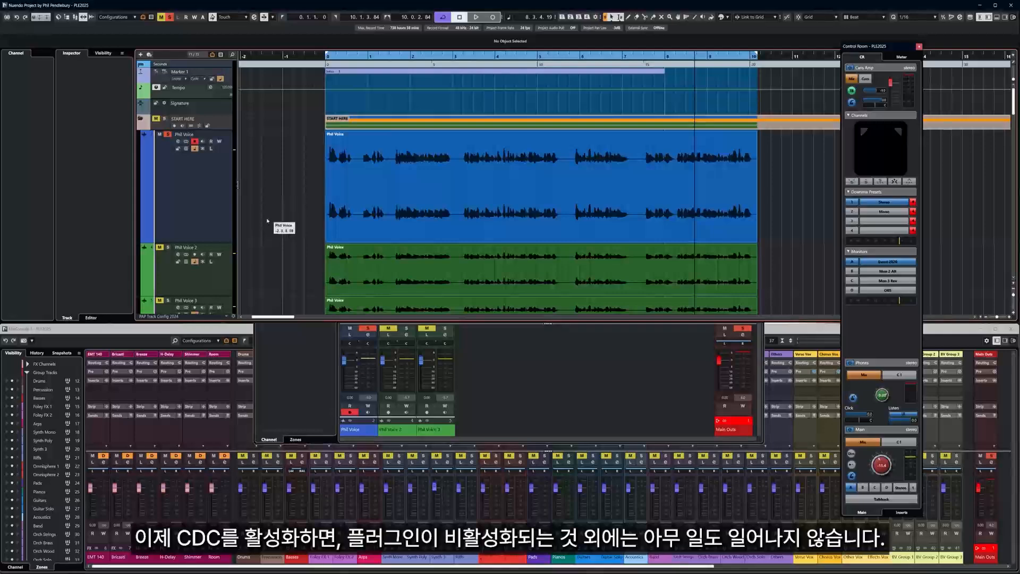
{"action": "left_click", "coordinate": [511, 379]}
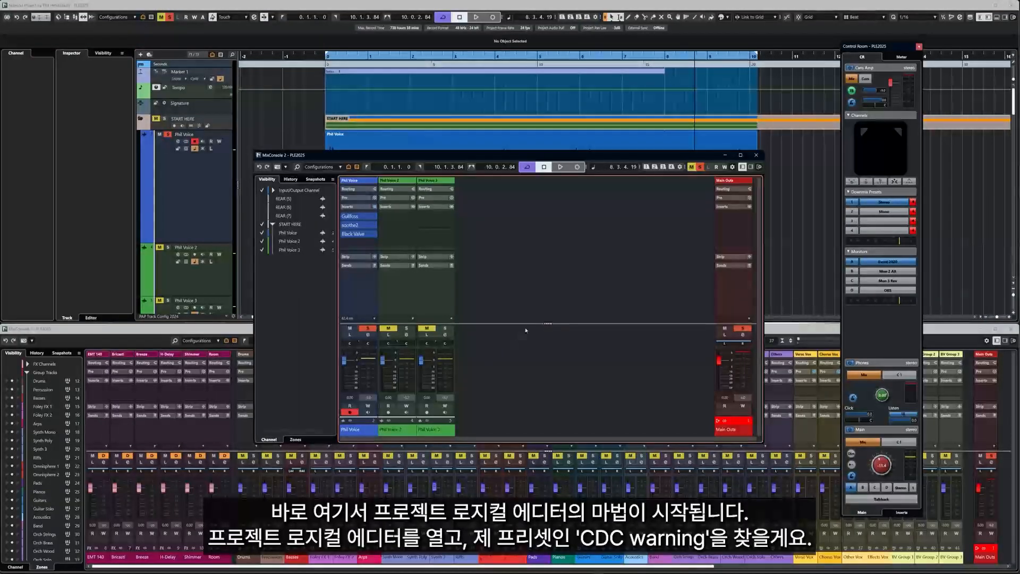
{"action": "key", "text": "F3"}
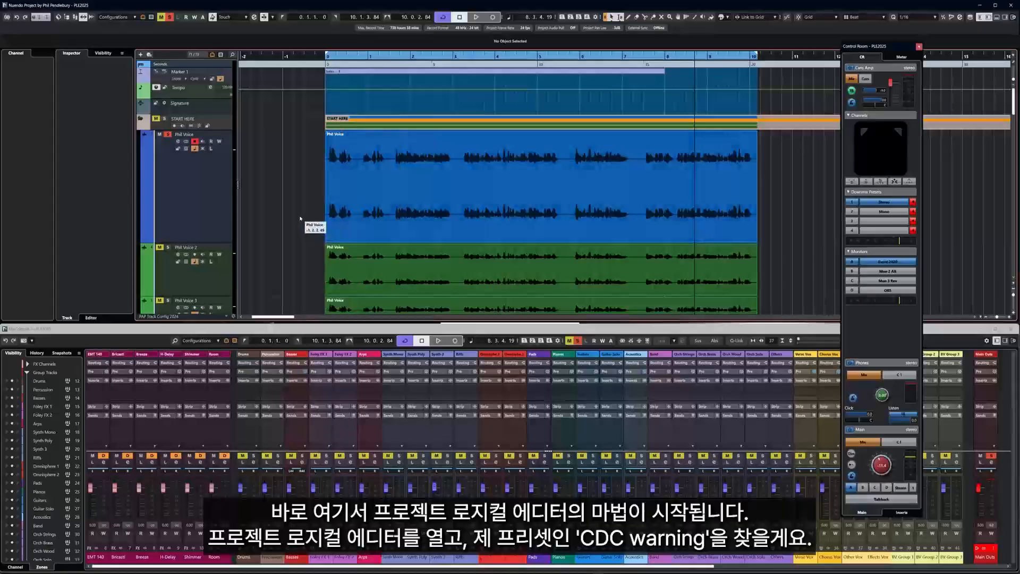
Open the Project Logical Editor with Ctrl+Shift+L, reposition it and load the PAP CDC Warning preset
{"action": "key", "text": "ctrl+shift+l"}
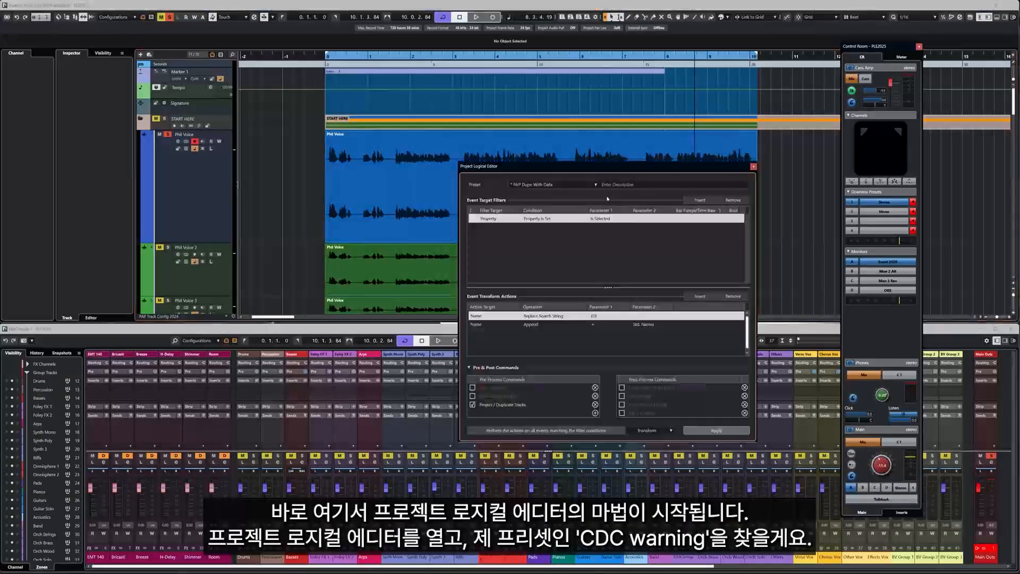
{"action": "left_click_drag", "start_coordinate": [600, 166], "coordinate": [551, 154]}
{"action": "left_click", "coordinate": [531, 166]}
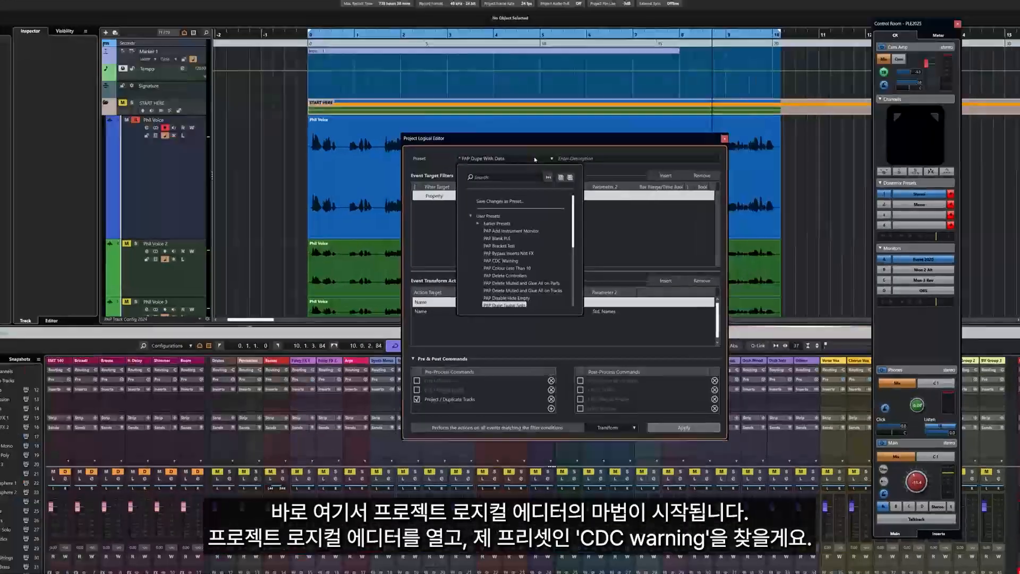
{"action": "left_click", "coordinate": [504, 262]}
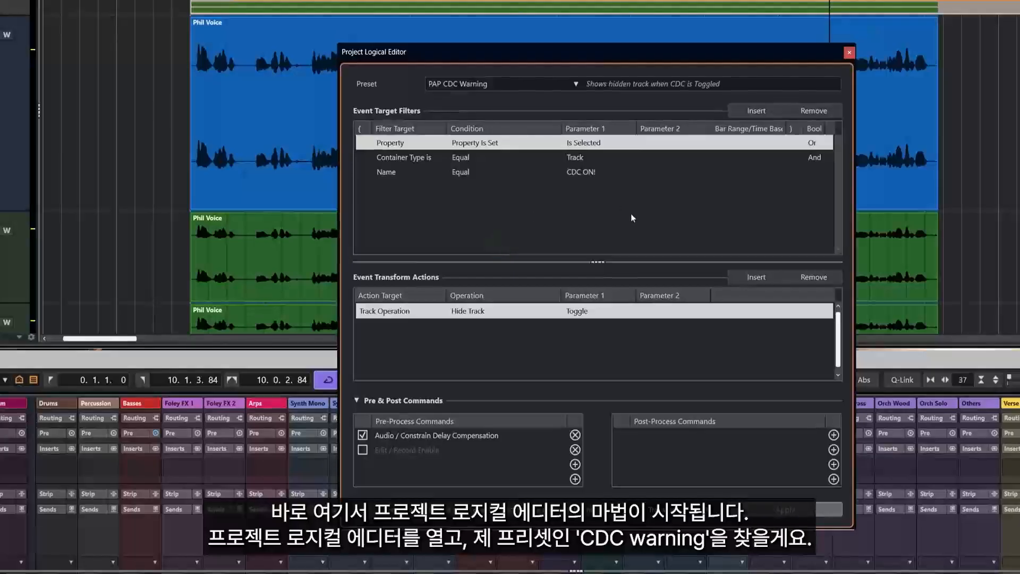
{"action": "left_click_drag", "start_coordinate": [569, 61], "coordinate": [537, 32]}
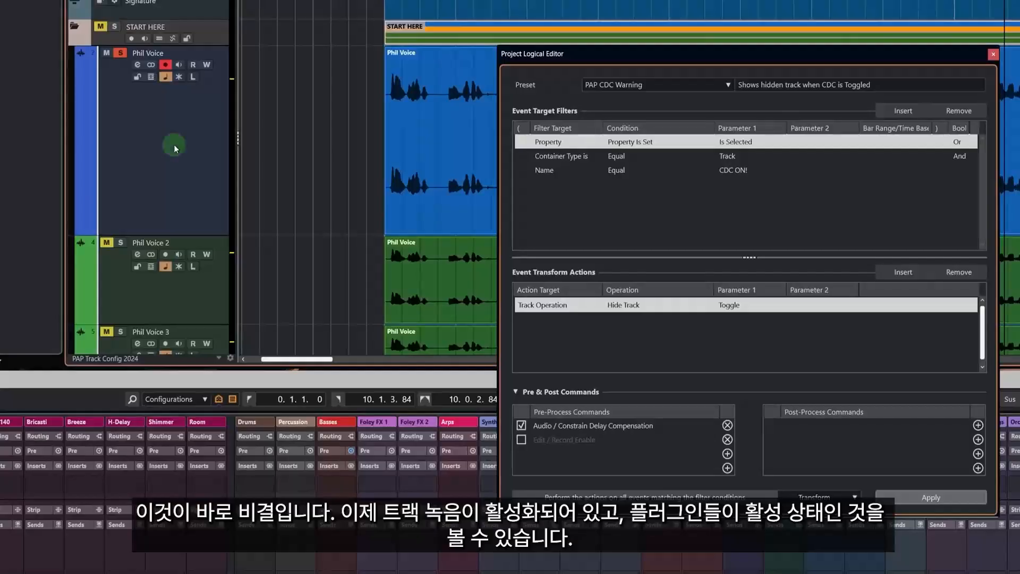
Select the Phil Voice track, toggle MixConsole 2, then apply the PAP CDC Warning preset twice
{"action": "left_click", "coordinate": [174, 145]}
{"action": "key", "text": "F3"}
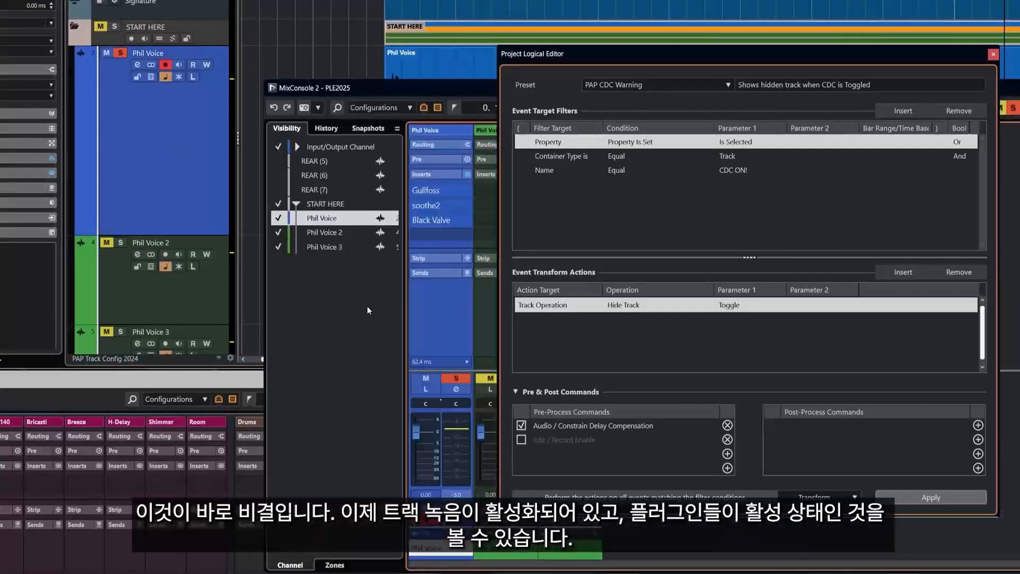
{"action": "key", "text": "Down"}
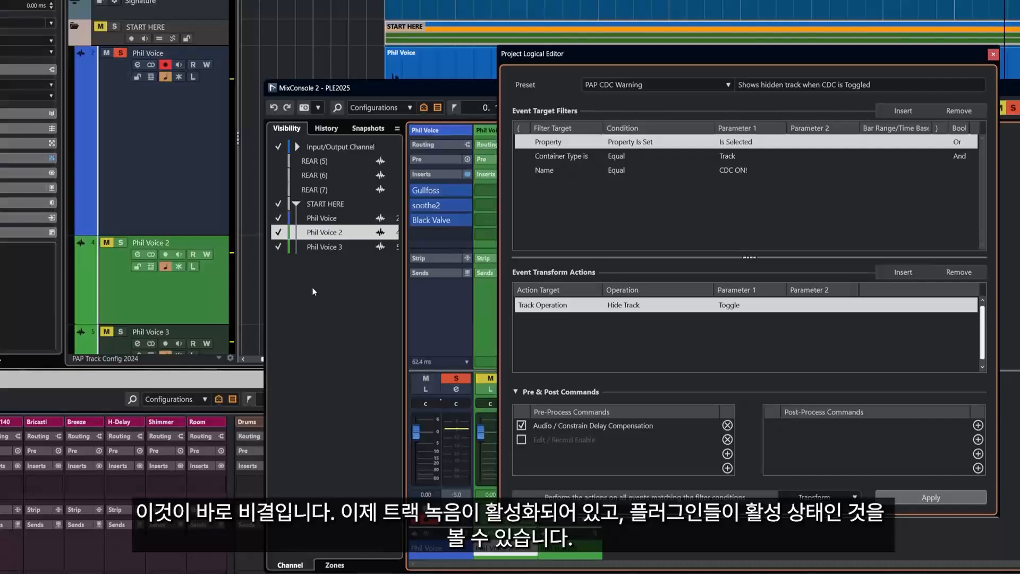
{"action": "key", "text": "F3"}
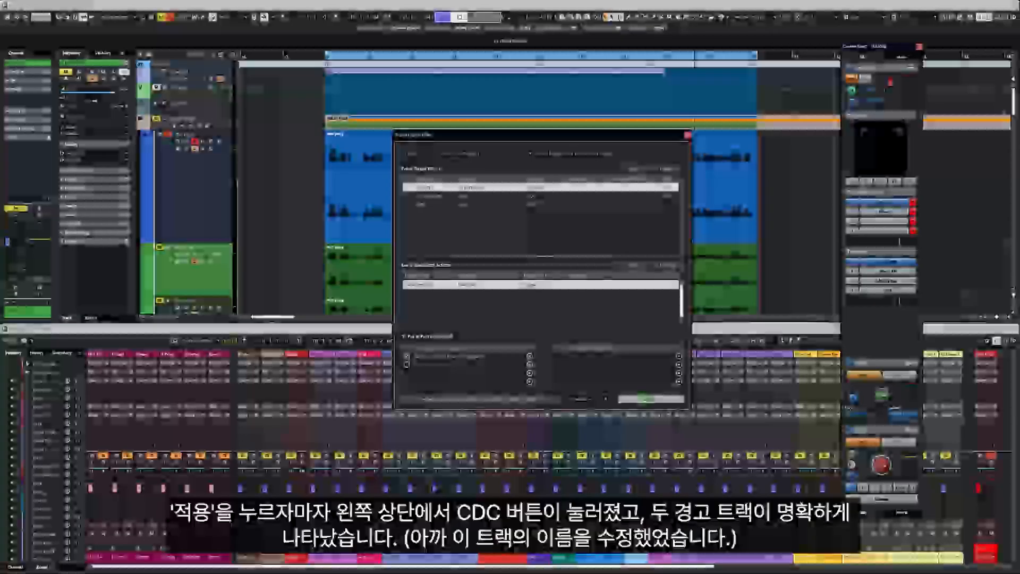
{"action": "left_click", "coordinate": [921, 501]}
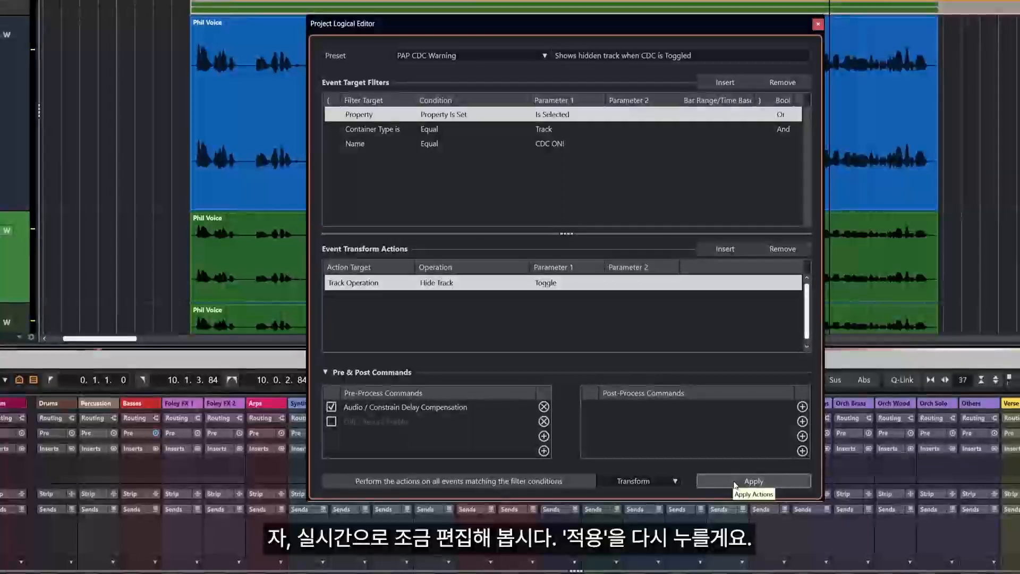
{"action": "left_click", "coordinate": [736, 482]}
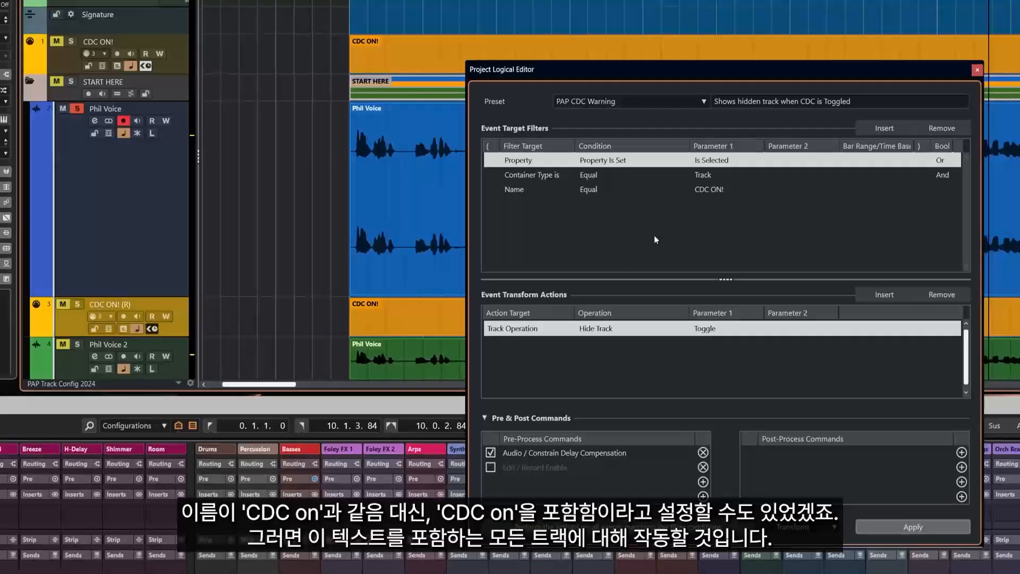
Set the preset's Name filter to match names containing 'CDC ON!'
{"action": "left_click", "coordinate": [515, 189]}
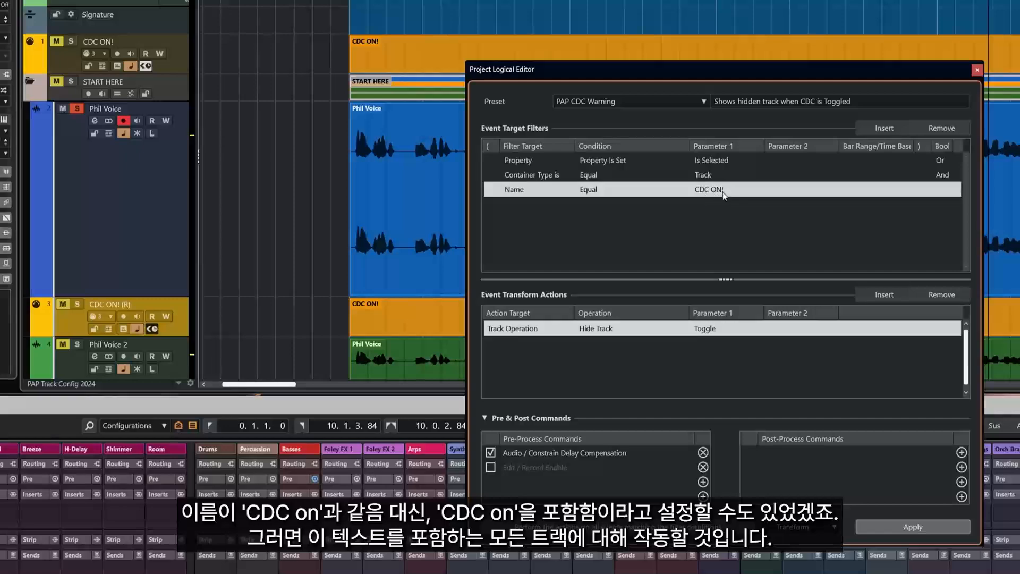
{"action": "left_click", "coordinate": [590, 191]}
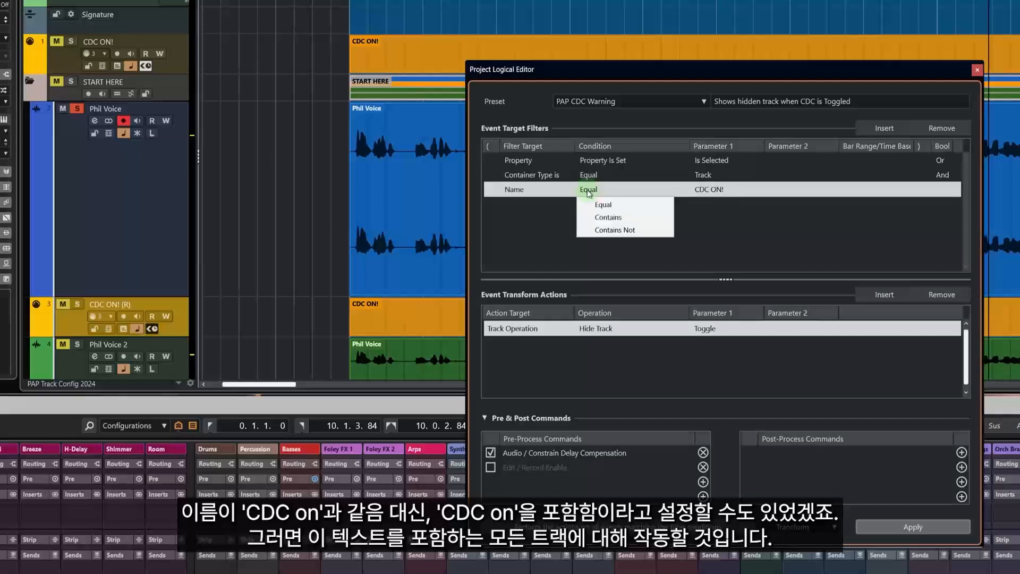
{"action": "left_click", "coordinate": [608, 221]}
{"action": "left_click", "coordinate": [696, 192]}
{"action": "type", "text": "CDC"}
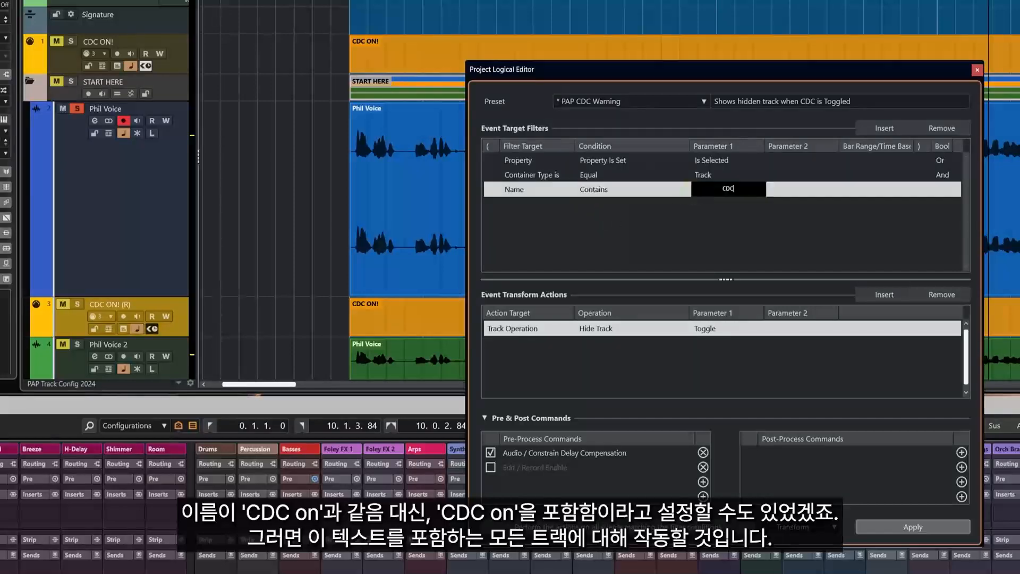
{"action": "type", "text": " ON!"}
{"action": "left_click", "coordinate": [815, 218]}
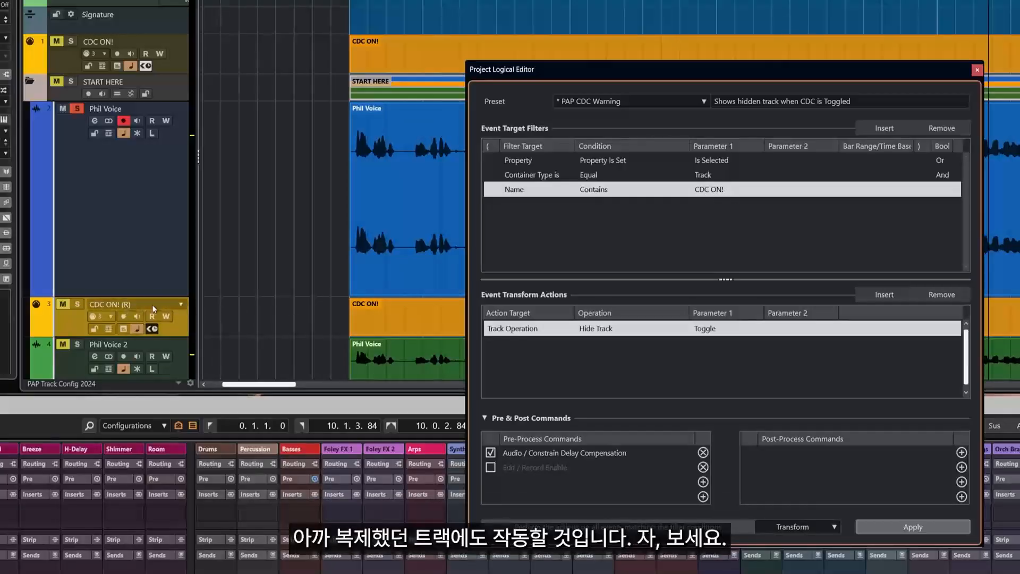
Apply the preset three times, toggling the CDC ON! tracks until they are hidden
{"action": "left_click", "coordinate": [891, 528]}
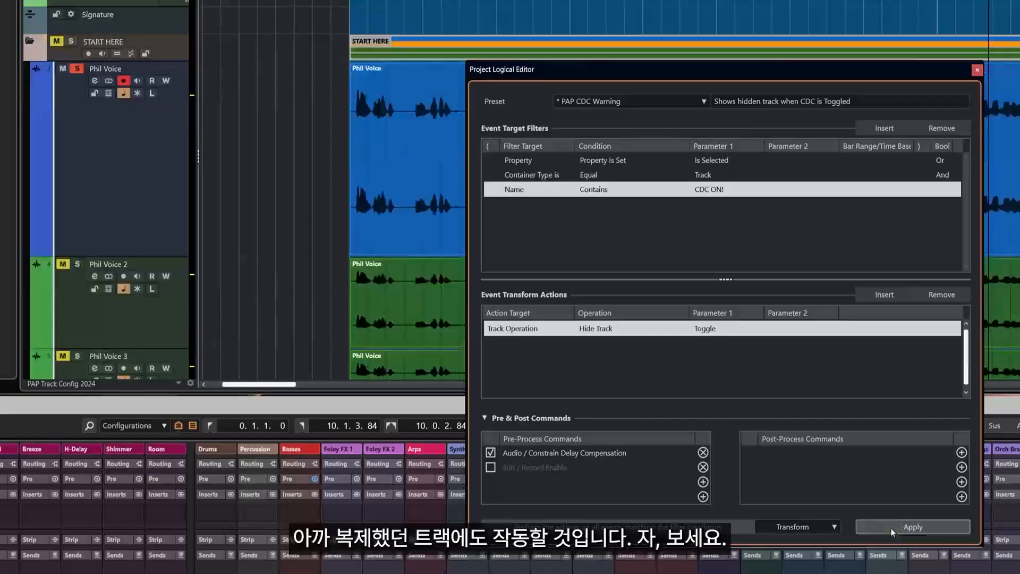
{"action": "left_click", "coordinate": [891, 529]}
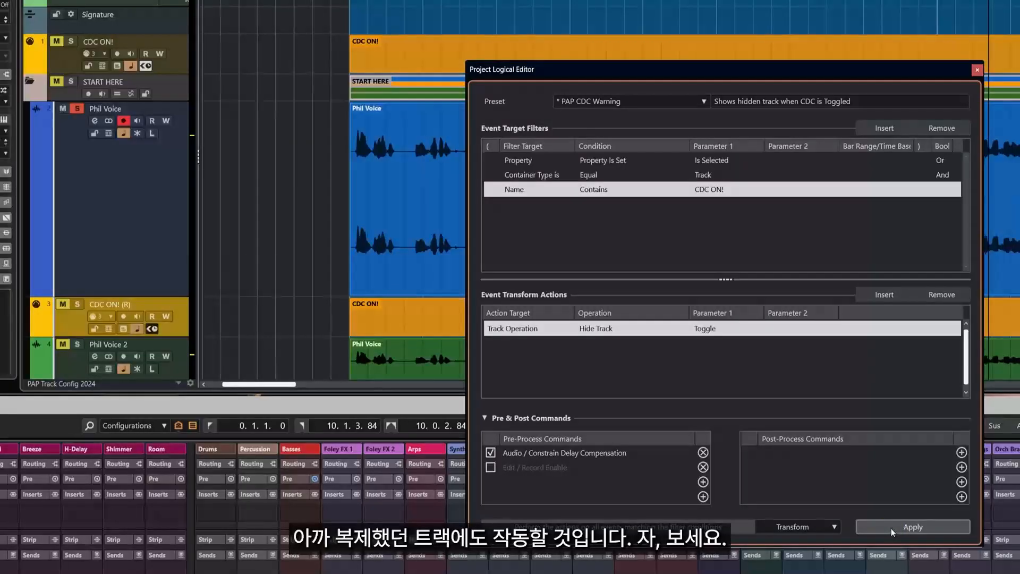
{"action": "left_click", "coordinate": [891, 529]}
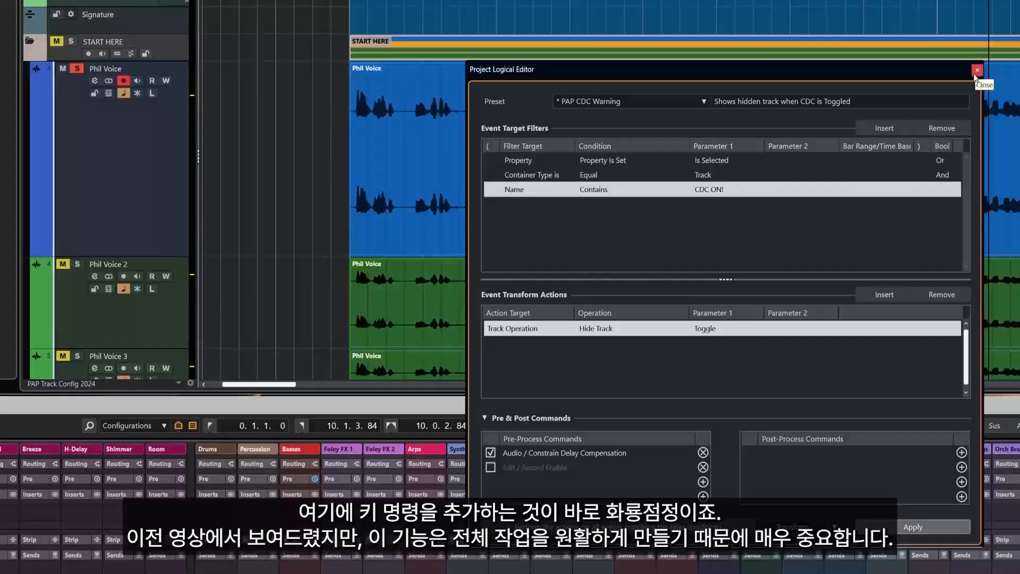
Close the Project Logical Editor and select the Phil Voice track
{"action": "left_click", "coordinate": [977, 71]}
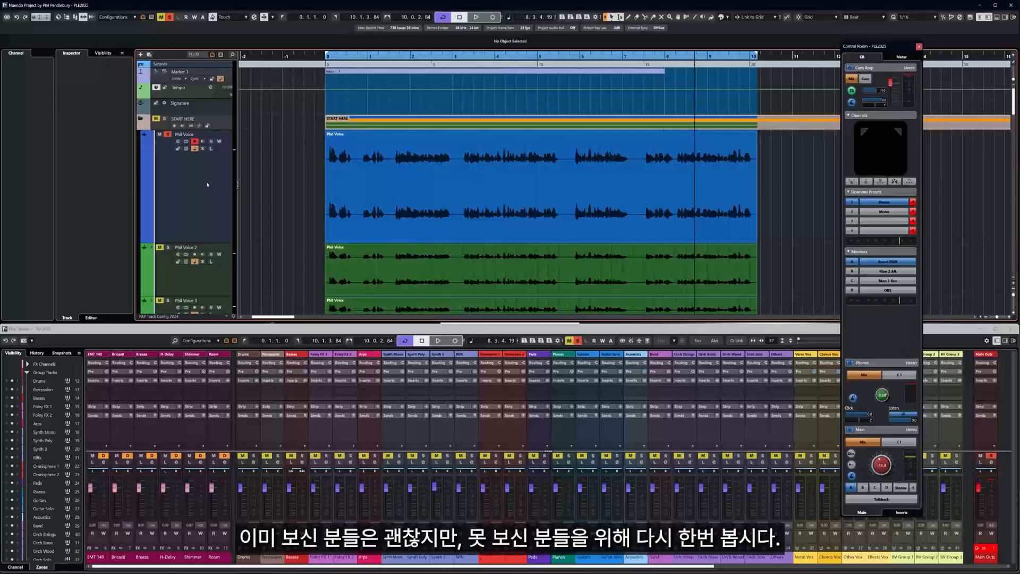
{"action": "left_click", "coordinate": [207, 184]}
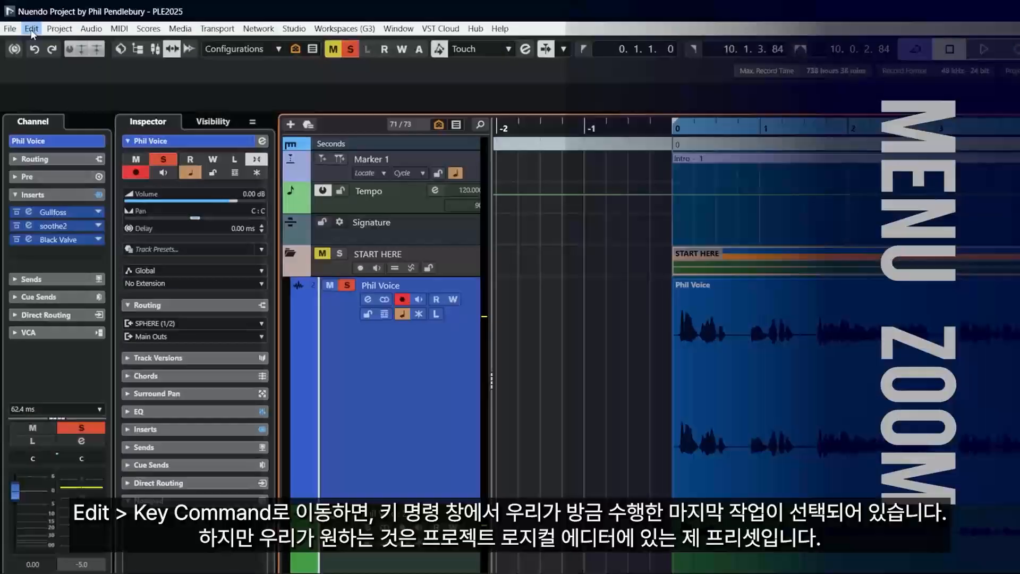
In Edit > Key Commands, search for 'CDC' and select the PAP CDC Warning command
{"action": "left_click", "coordinate": [30, 7]}
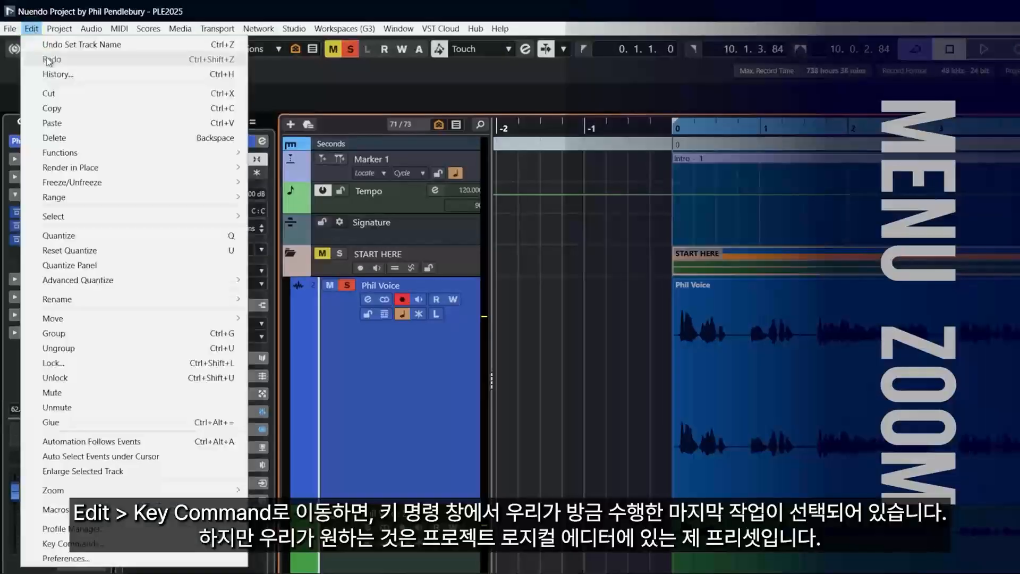
{"action": "left_click", "coordinate": [58, 543]}
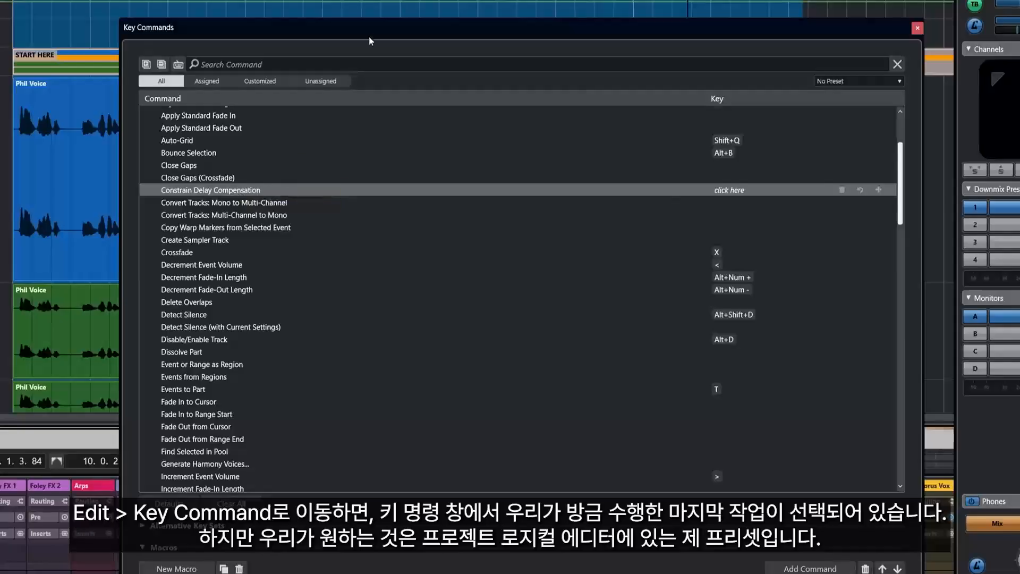
{"action": "left_click_drag", "start_coordinate": [369, 37], "coordinate": [288, 36]}
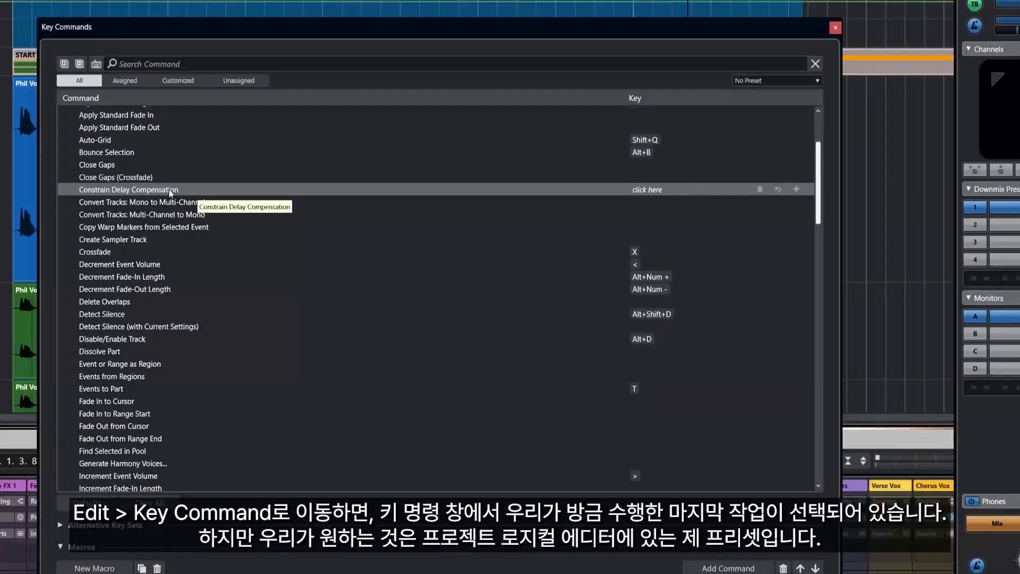
{"action": "left_click", "coordinate": [155, 64]}
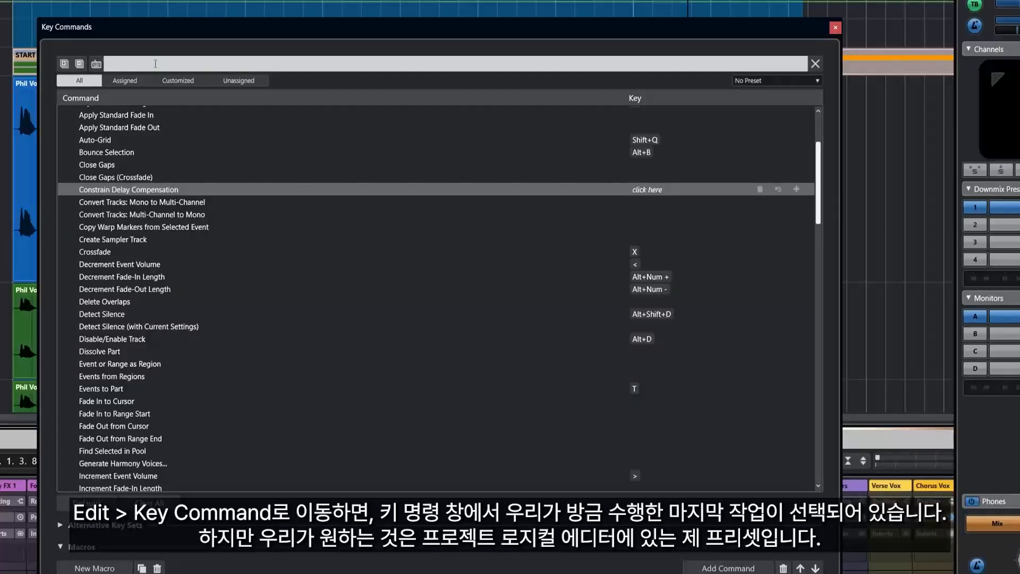
{"action": "type", "text": "CDC"}
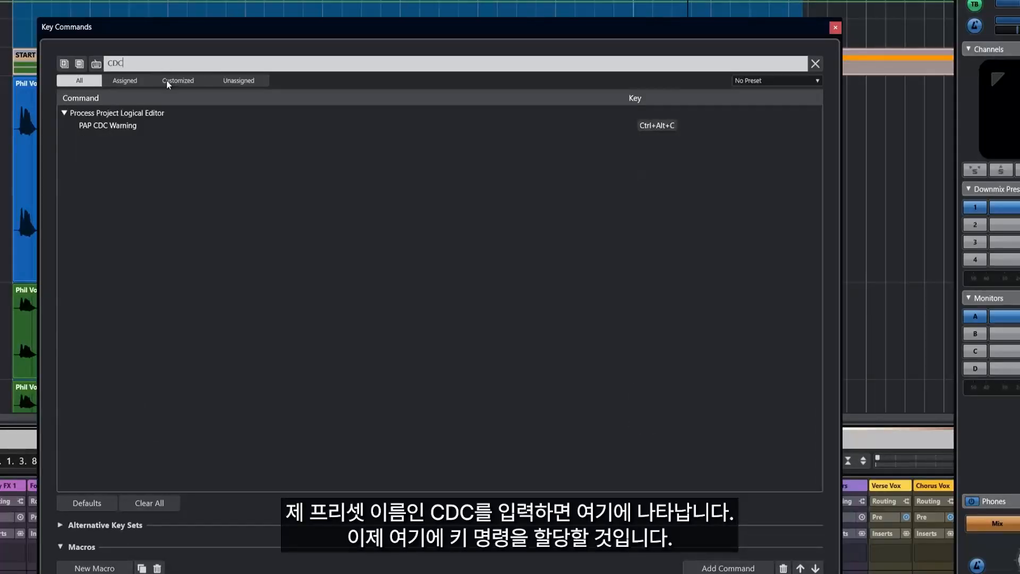
{"action": "left_click", "coordinate": [98, 128]}
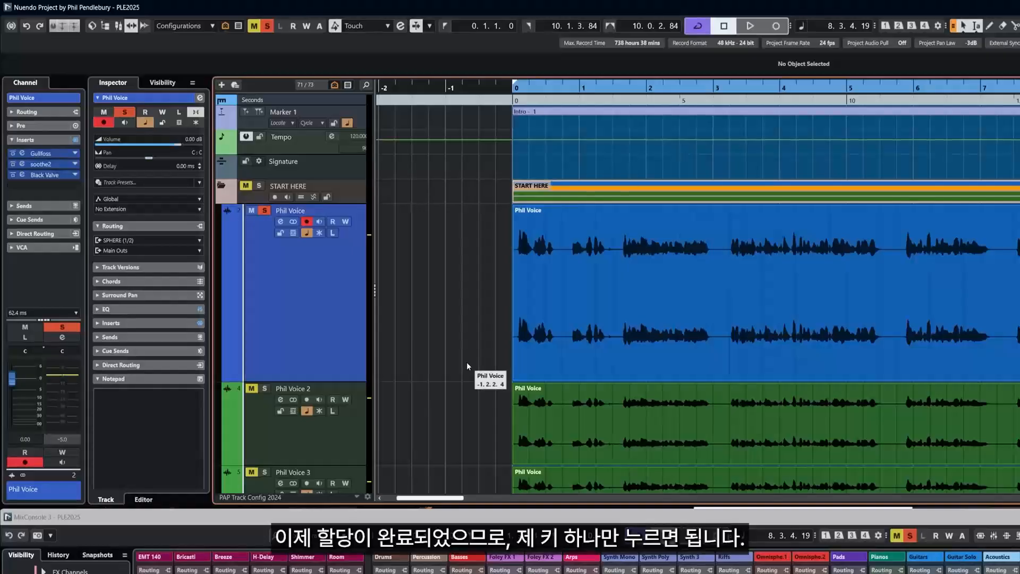
Press F12 repeatedly to switch CDC on and off, showing and hiding the CDC ON! tracks
{"action": "key", "text": "F12"}
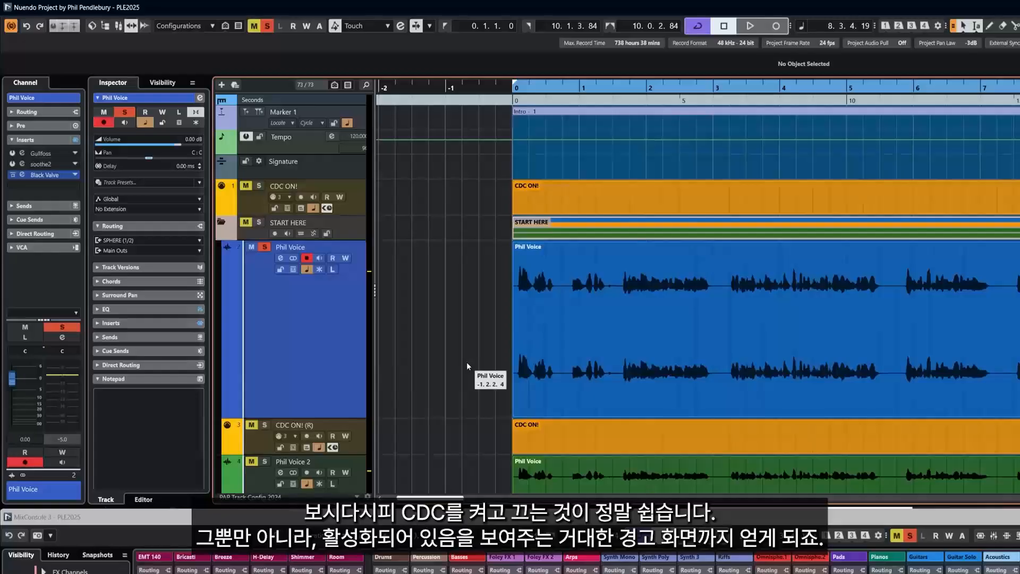
{"action": "key", "text": "F12"}
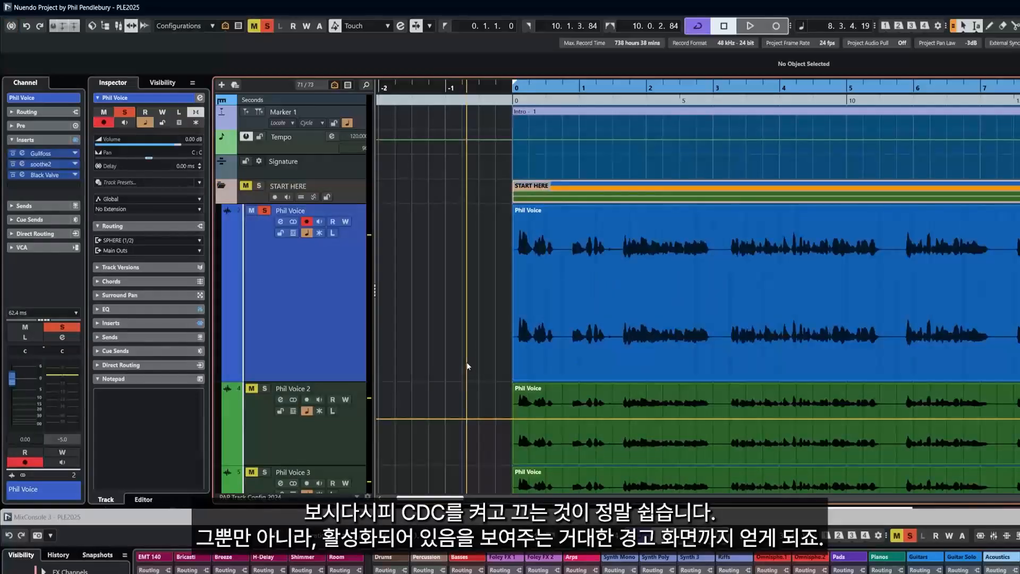
{"action": "key", "text": "F12"}
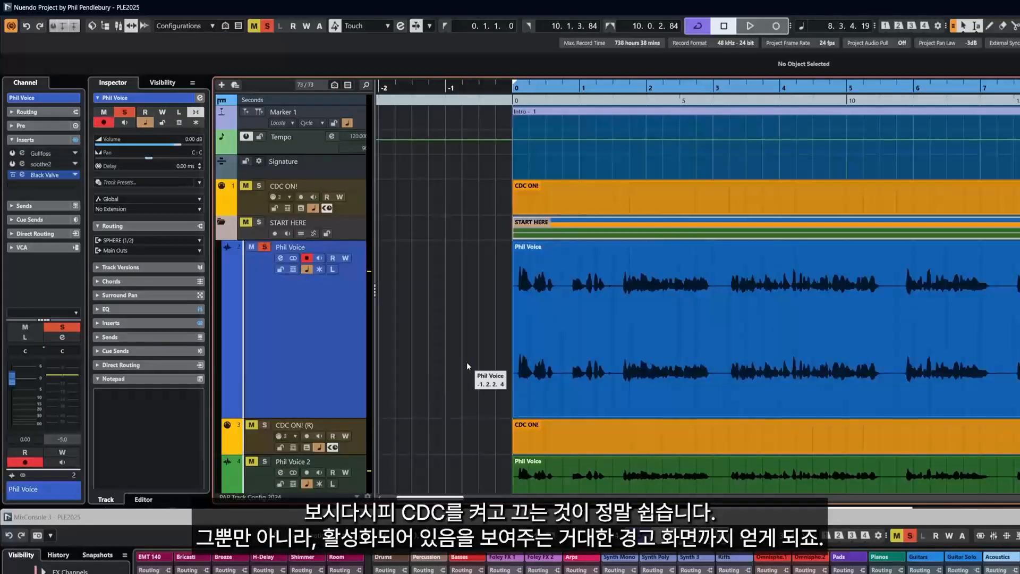
{"action": "key", "text": "F12"}
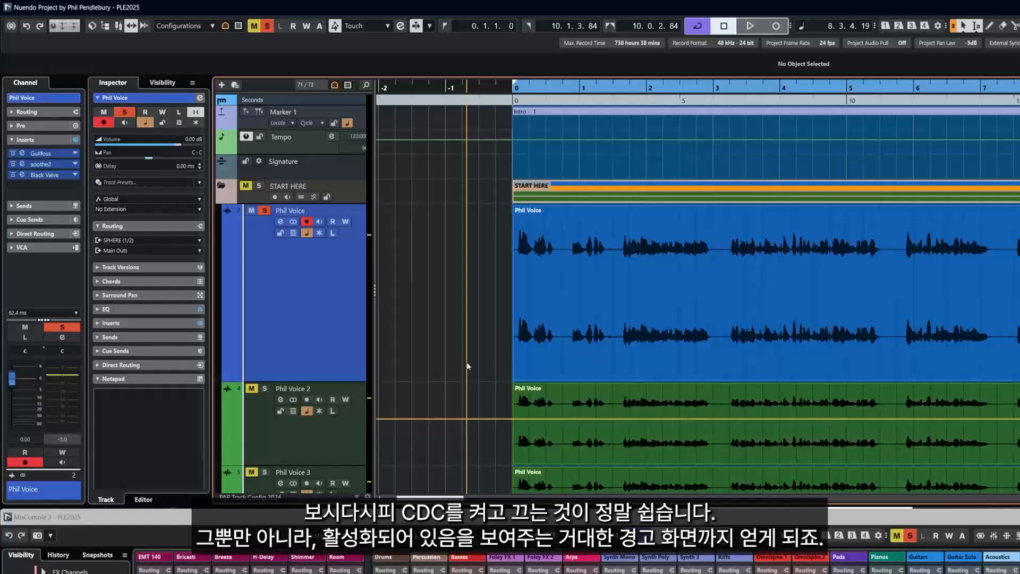
{"action": "key", "text": "F12"}
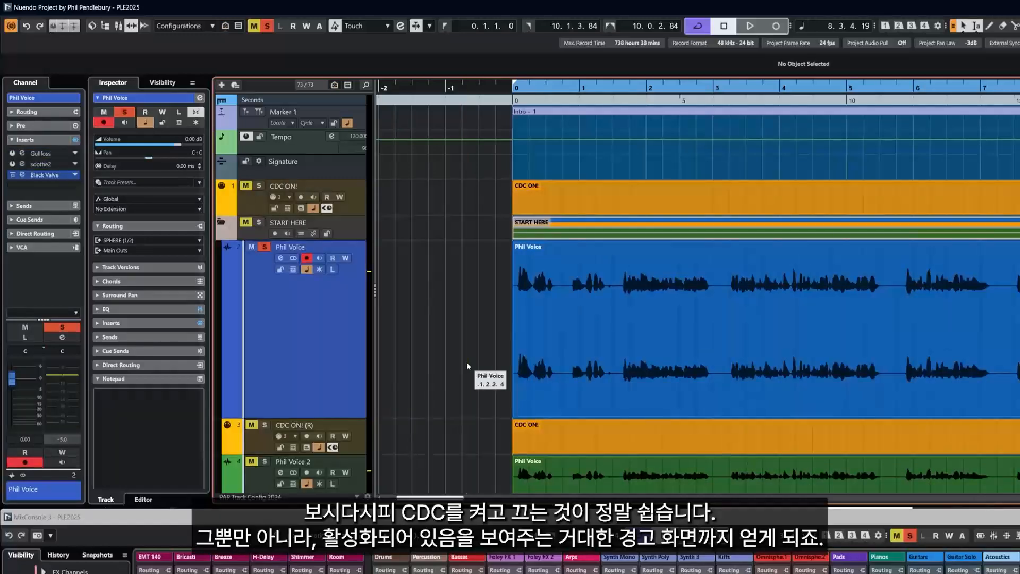
{"action": "key", "text": "F12"}
{"action": "key", "text": "F12"}
{"action": "key", "text": "F12"}
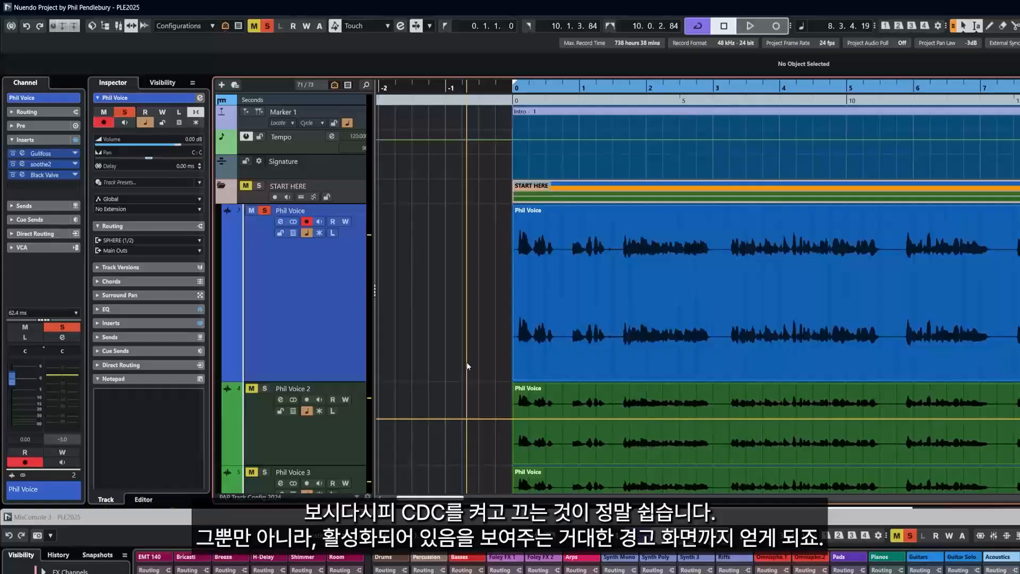
{"action": "key", "text": "F12"}
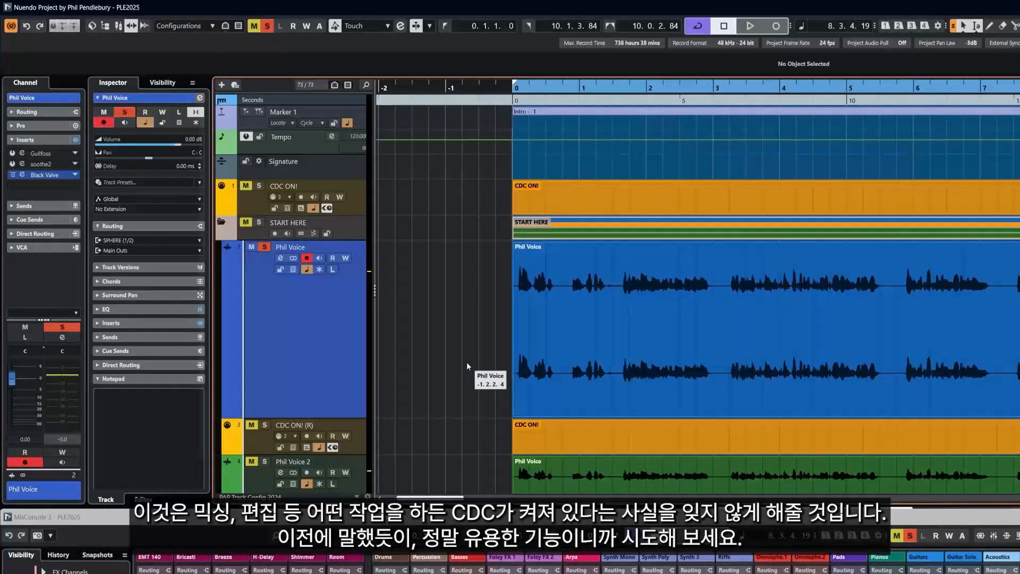
Open a second MixConsole window with F3, then turn CDC off and back on
{"action": "key", "text": "F3"}
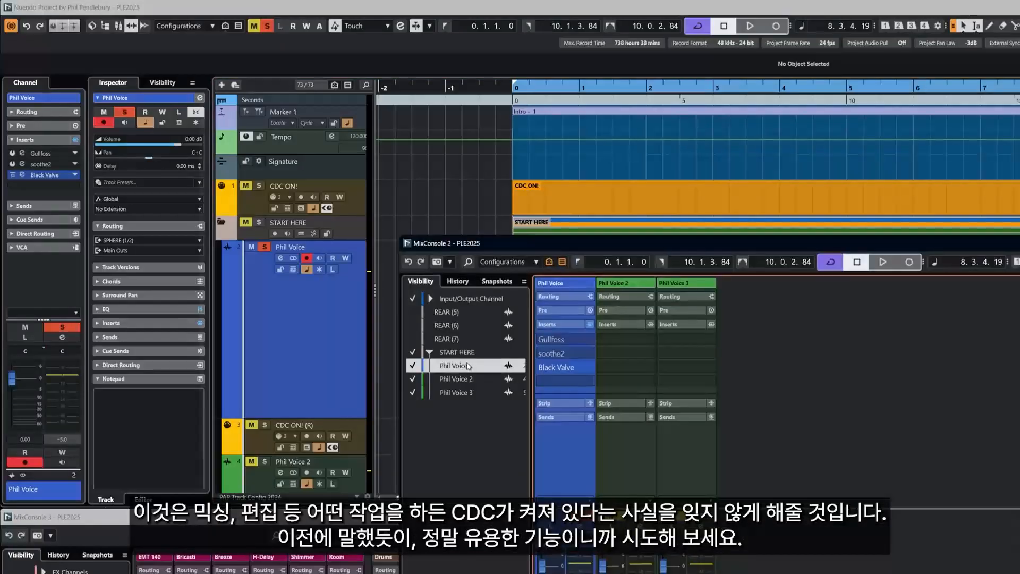
{"action": "key", "text": "F12"}
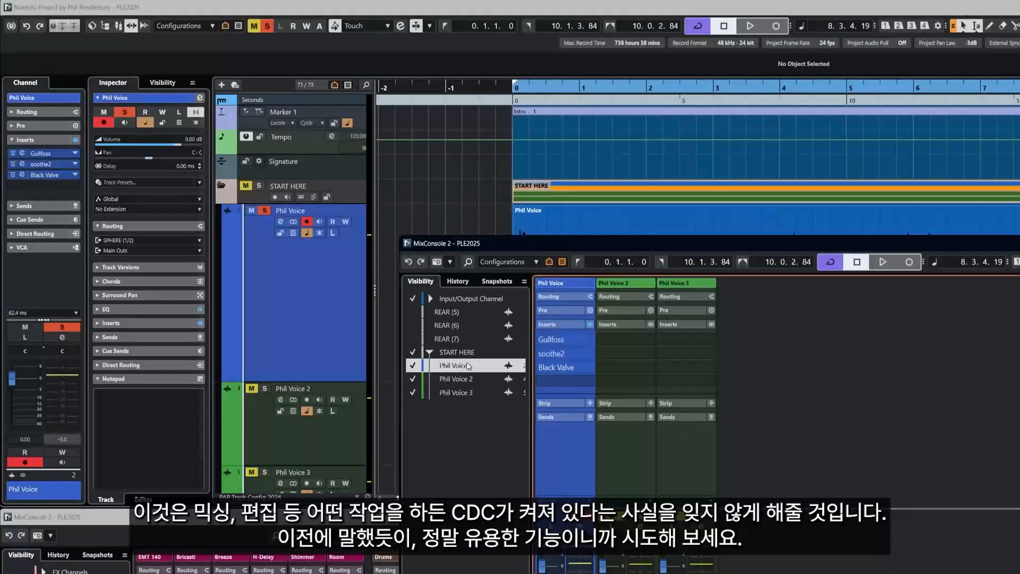
{"action": "key", "text": "F12"}
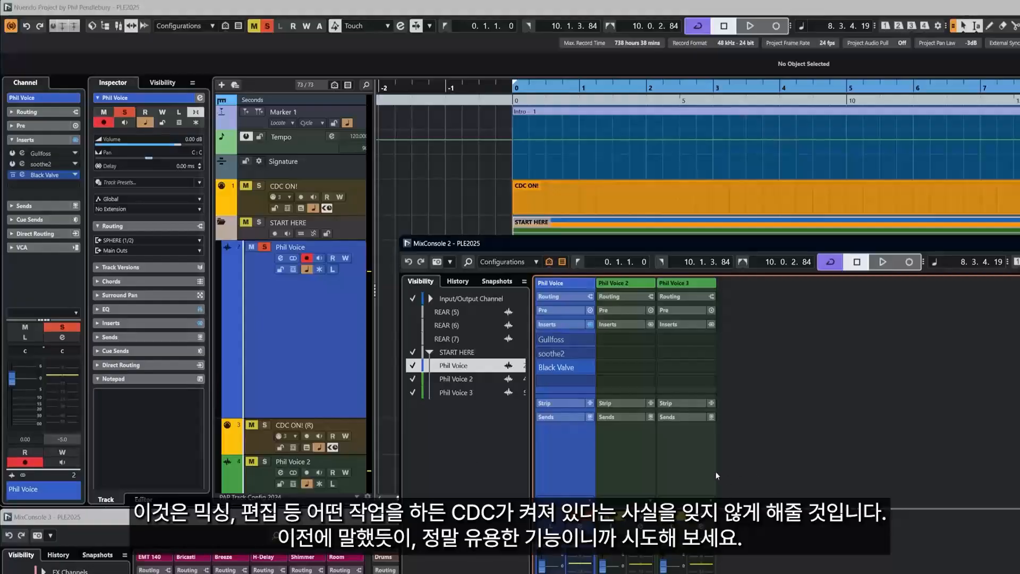